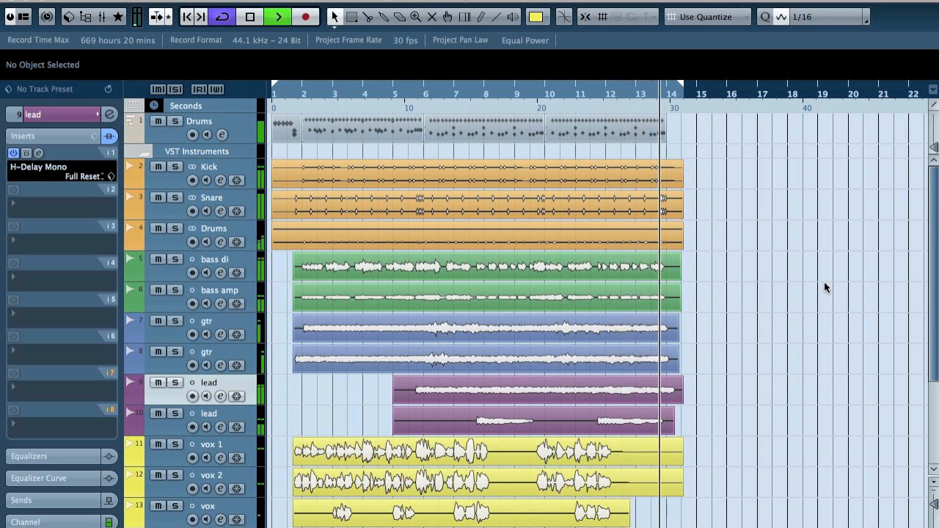
# Stop playback, open the mixer and check the equalizer settings of the bass amp channel.
pyautogui.press('space')
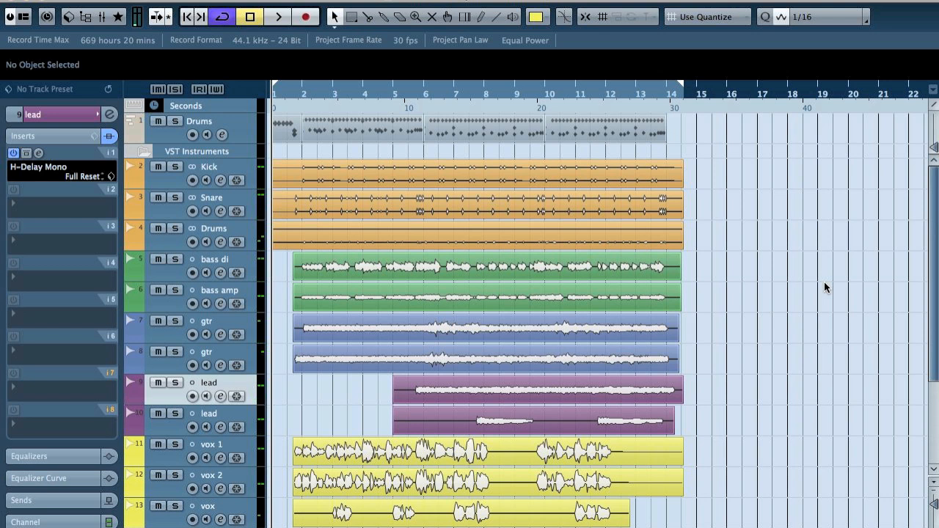
pyautogui.press('F3')
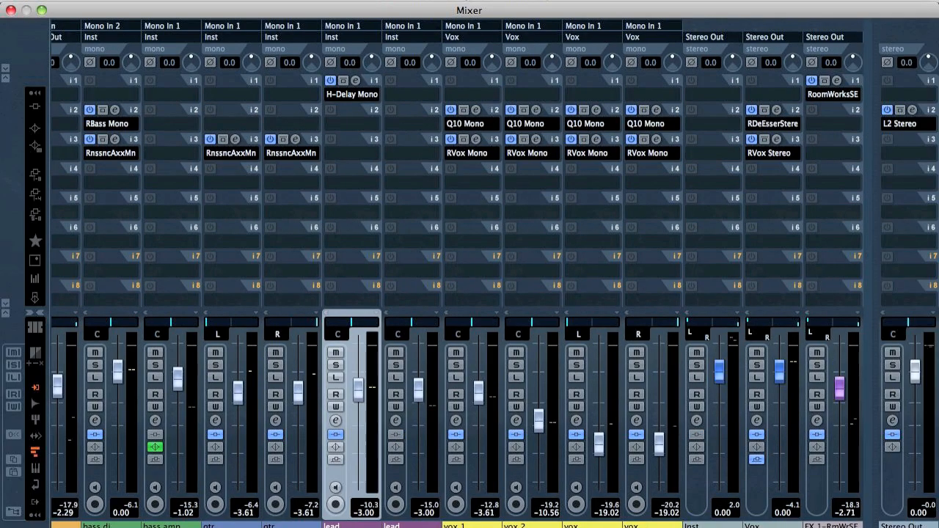
pyautogui.hscroll(-5, 163, 443)
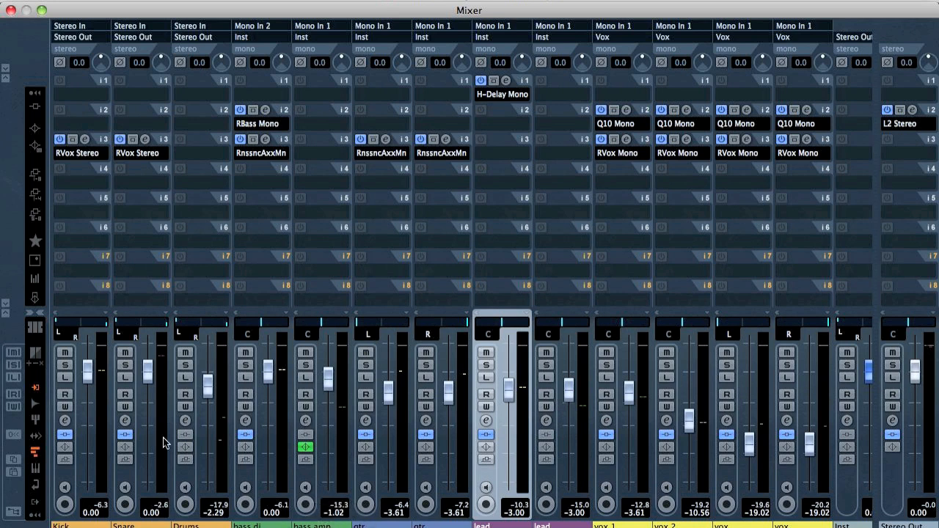
pyautogui.click(305, 420)
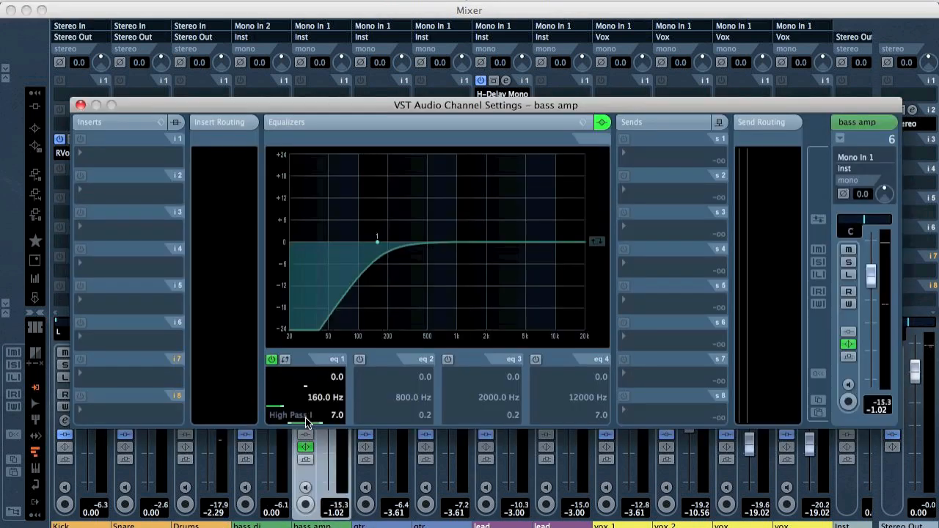
pyautogui.click(81, 106)
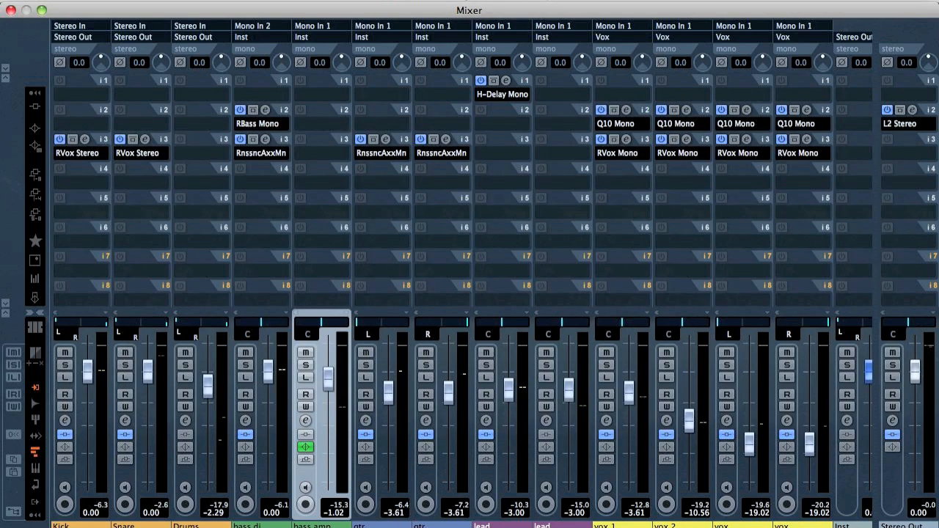
# Insert Trackspacer in insert slot 6 of the bass amp channel and activate its side-chain input.
pyautogui.hscroll(3, 462, 271)
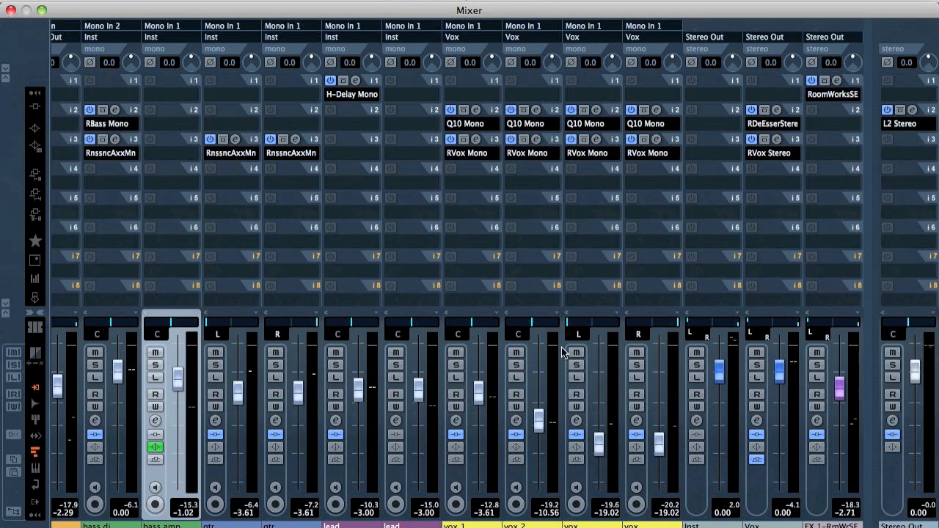
pyautogui.click(477, 110)
pyautogui.click(477, 110)
pyautogui.hscroll(-3, 462, 274)
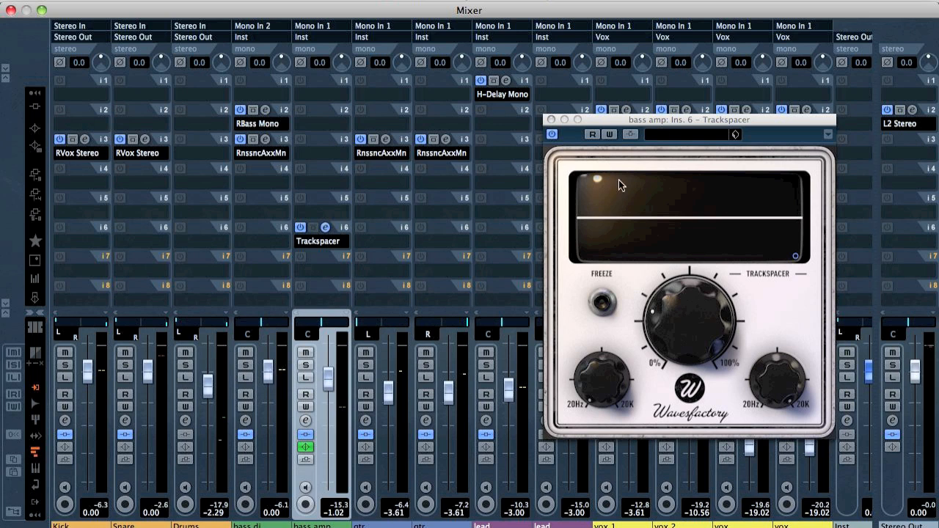
pyautogui.click(630, 134)
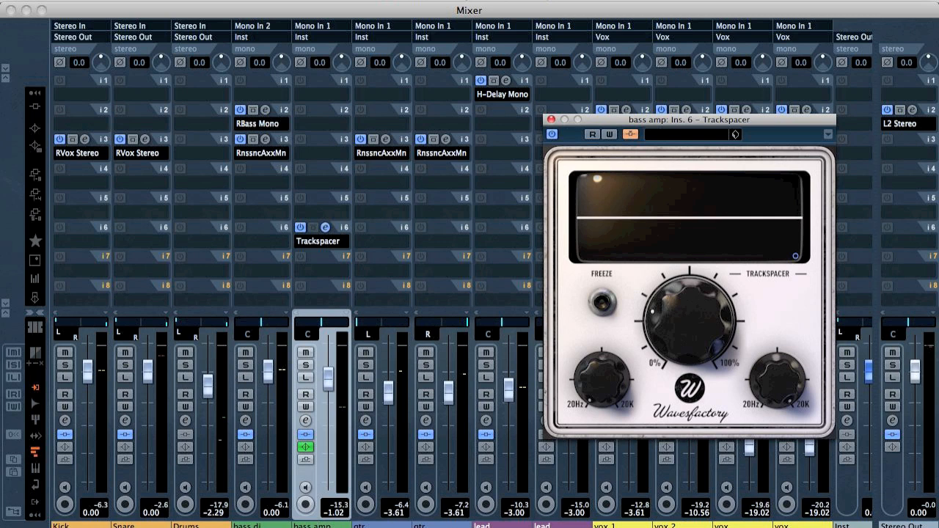
# Solo the bass amp and bass di channels, audition them with Trackspacer bypassed, and re-enable the plug-in.
pyautogui.click(306, 364)
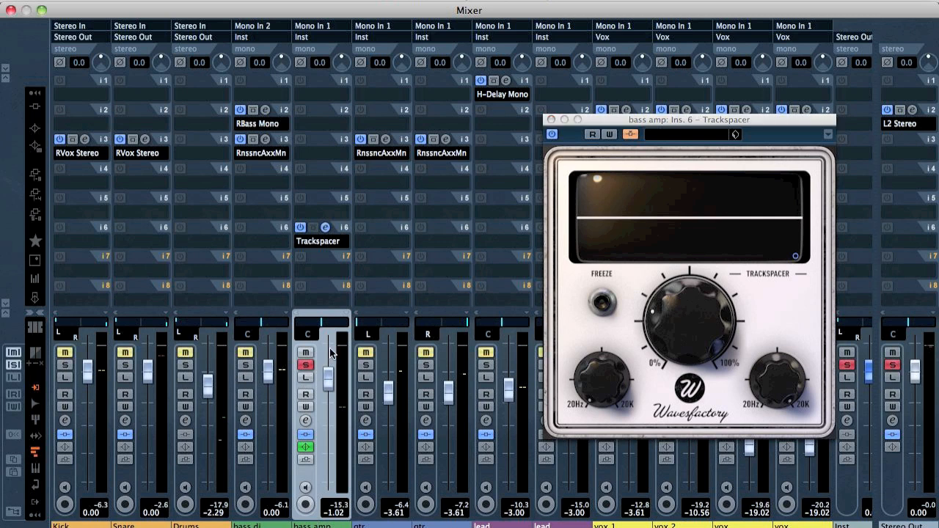
pyautogui.click(552, 134)
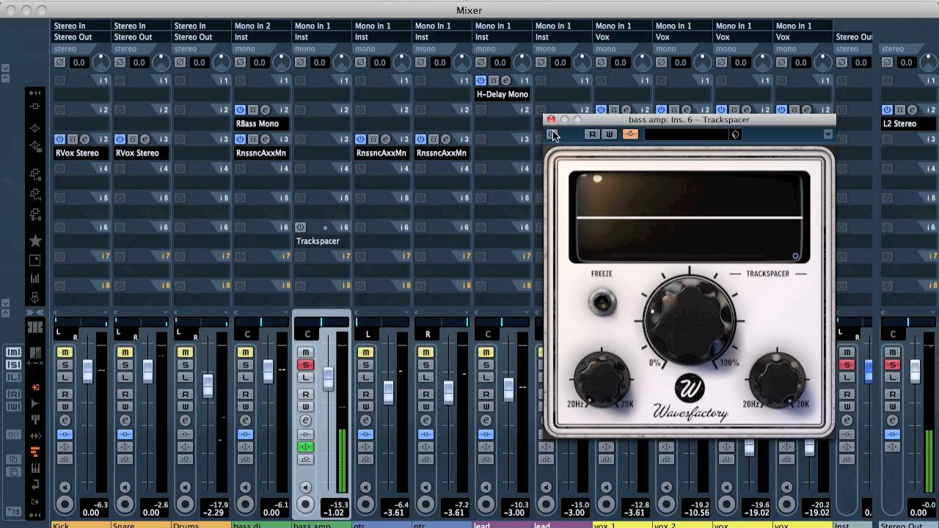
pyautogui.click(247, 473)
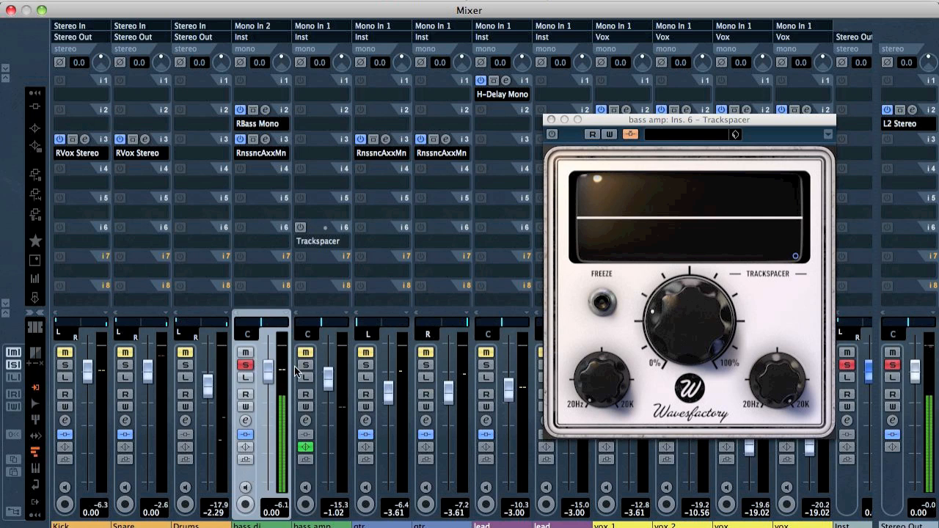
pyautogui.click(306, 366)
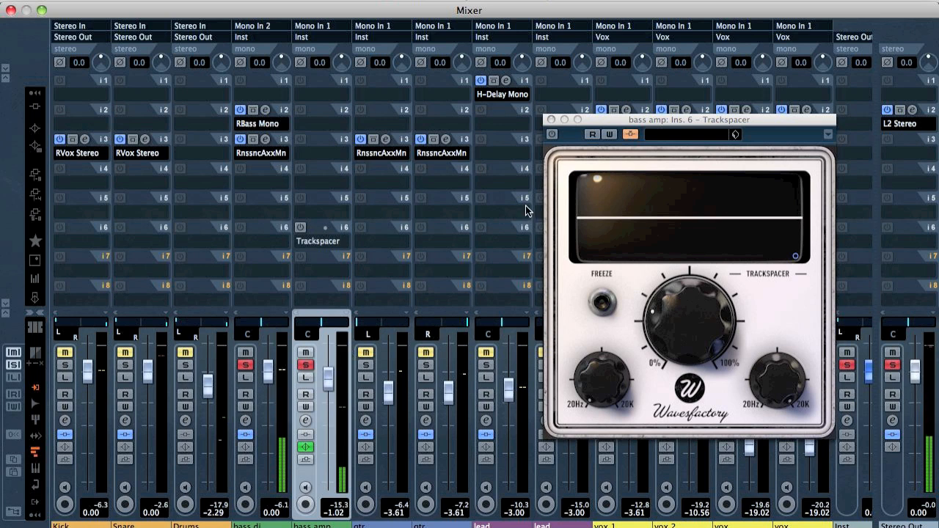
pyautogui.click(552, 133)
# Route send 1 of the bass di channel to the side-chain of Trackspacer on bass amp and activate the send.
pyautogui.click(245, 424)
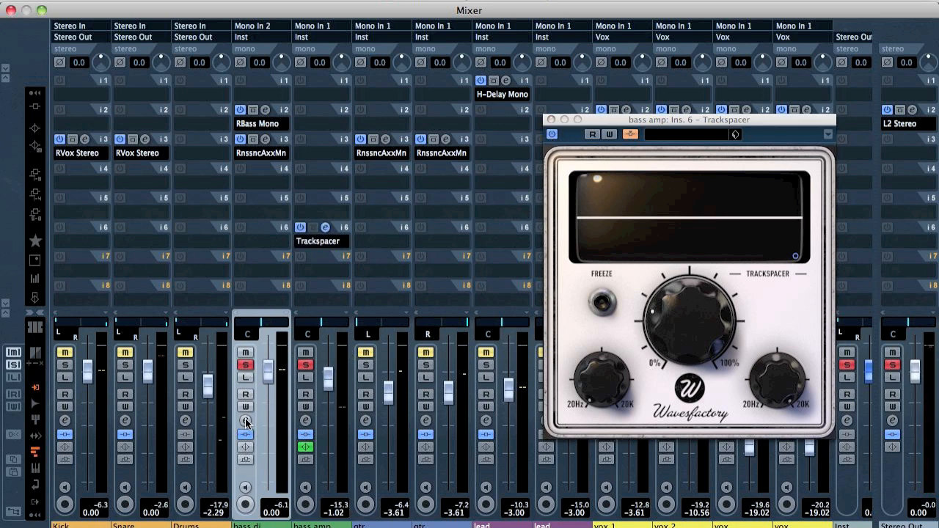
pyautogui.click(246, 425)
pyautogui.moveTo(625, 120); pyautogui.dragTo(354, 153)
pyautogui.click(659, 153)
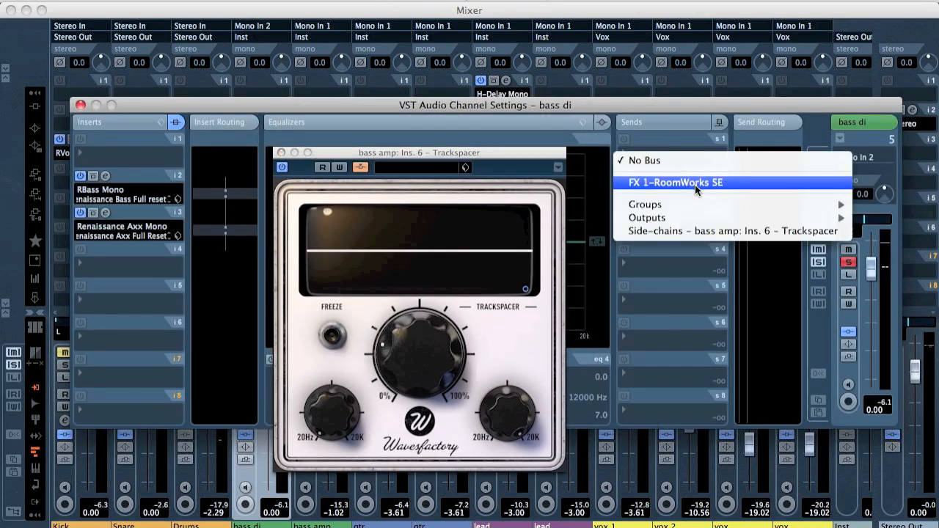
pyautogui.click(707, 232)
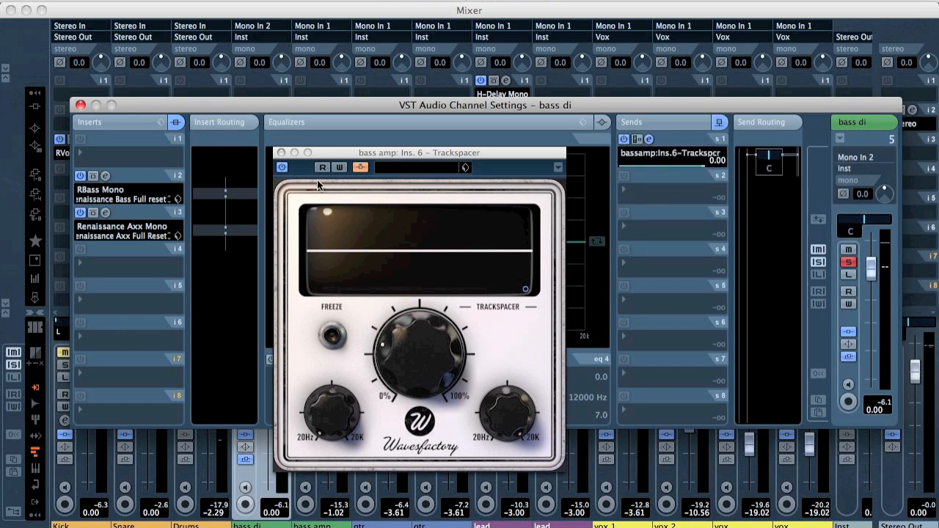
# Set Trackspacer's Ratio to 48.50 % and its HighPass to 2944 Hz while playing the soloed basses, and stop playback.
pyautogui.press('space')
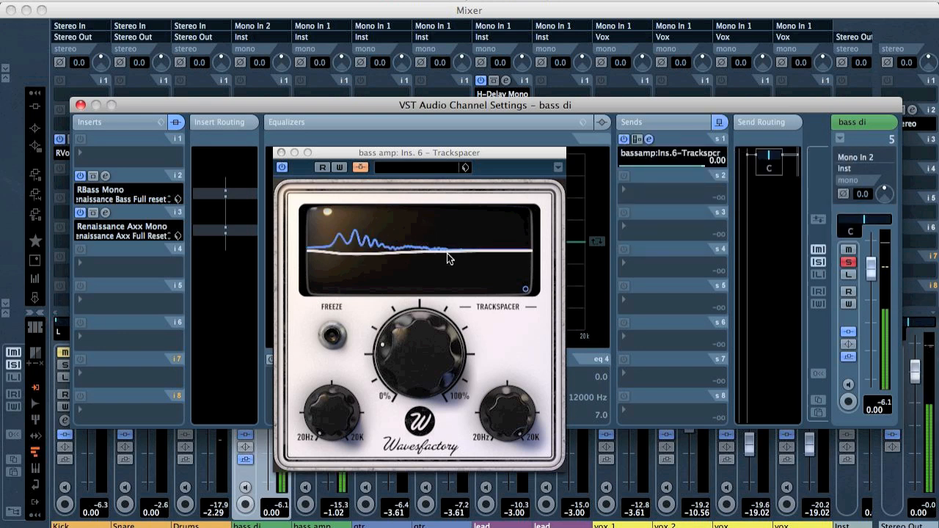
pyautogui.moveTo(413, 356); pyautogui.dragTo(417, 324)
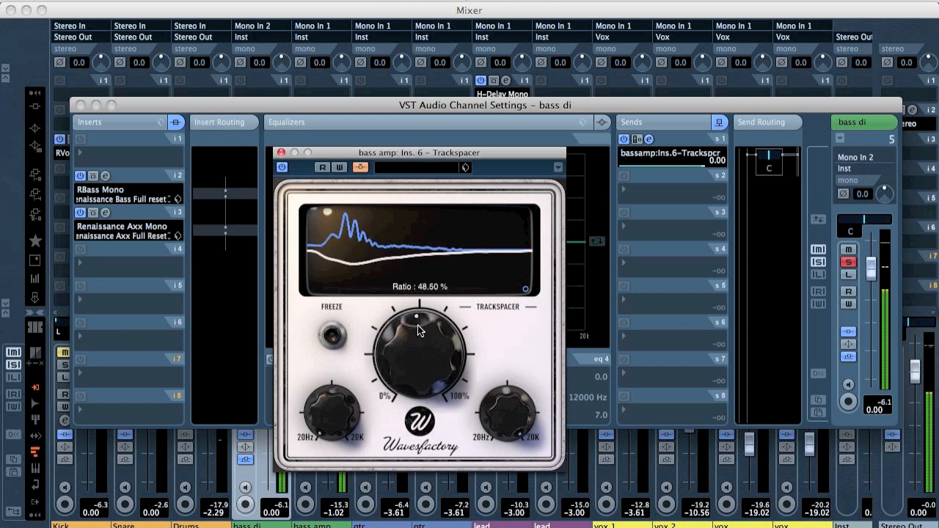
pyautogui.moveTo(521, 428); pyautogui.dragTo(518, 441)
pyautogui.press('space')
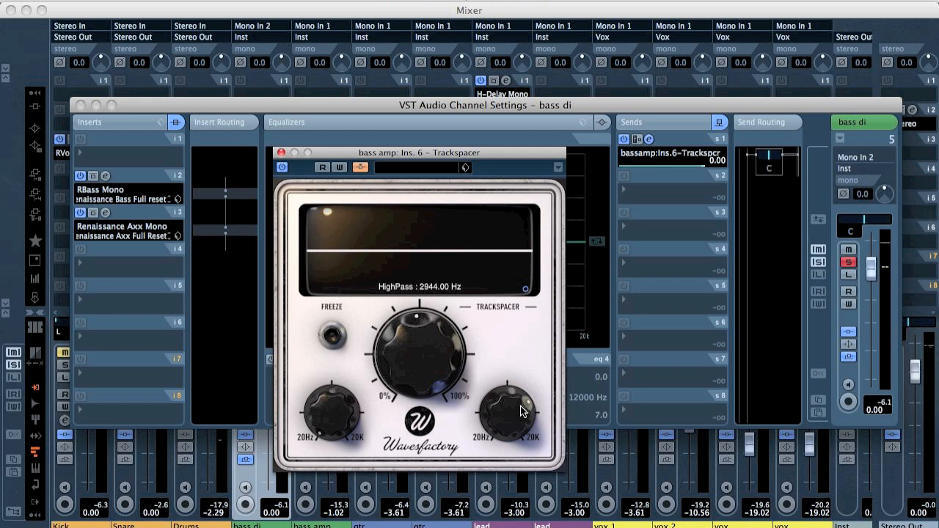
# Narrow Trackspacer's active range by lowering HighPass to 560 Hz and slightly below, and compare the sound with the plug-in bypassed.
pyautogui.moveTo(511, 418); pyautogui.dragTo(506, 431)
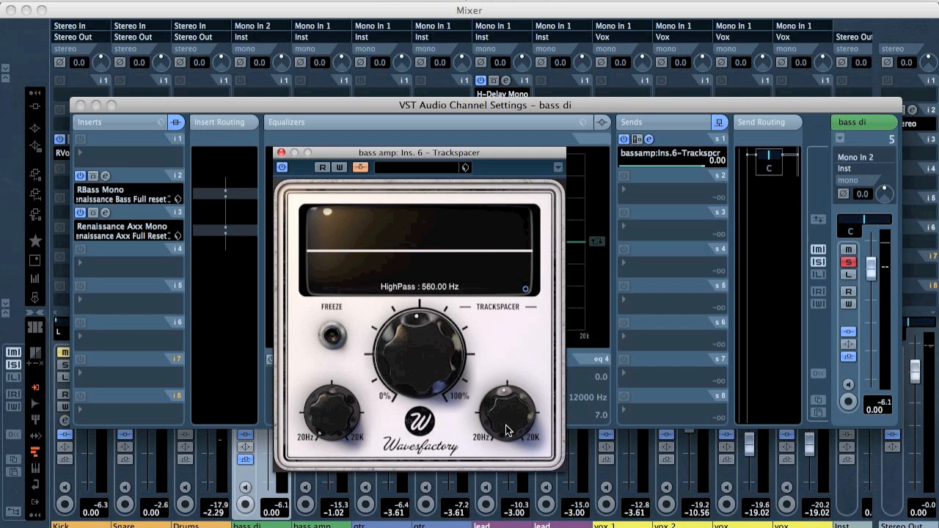
pyautogui.moveTo(328, 413)
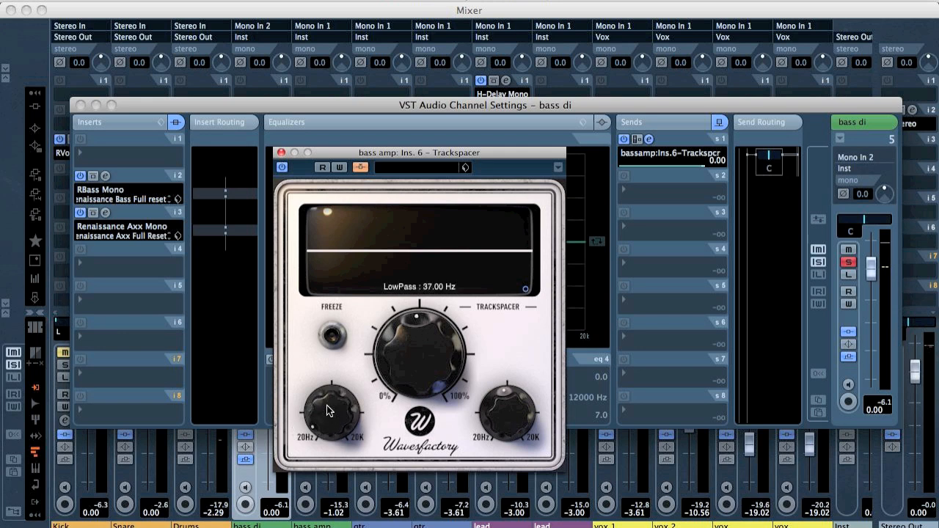
pyautogui.moveTo(520, 410)
pyautogui.moveTo(520, 410); pyautogui.dragTo(517, 409)
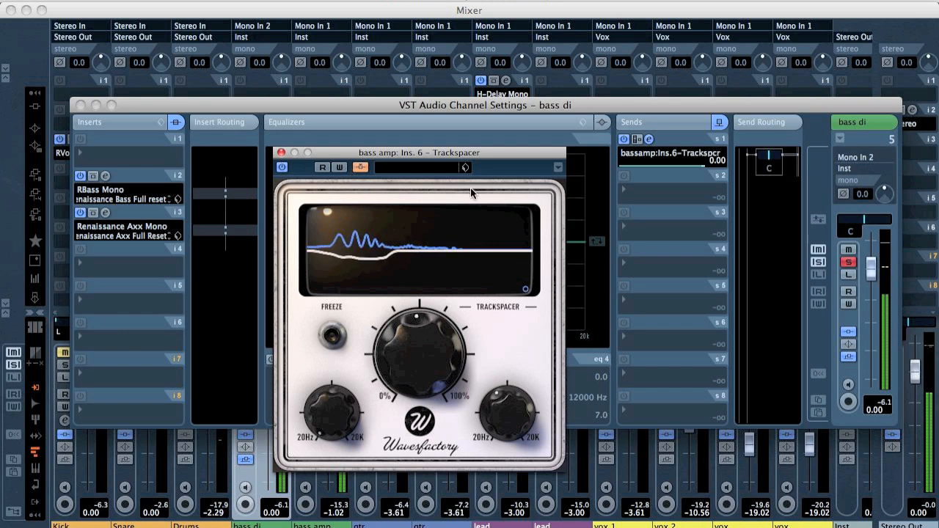
pyautogui.click(282, 168)
pyautogui.click(283, 168)
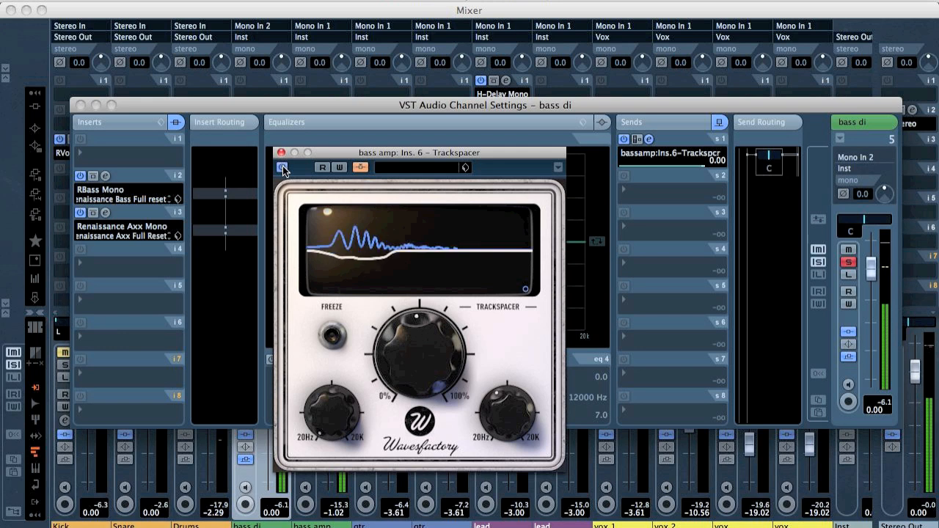
# Raise Trackspacer's Ratio to 67 % and further, readjust HighPass, and compare against bypass before stopping playback.
pyautogui.moveTo(417, 352); pyautogui.dragTo(417, 324)
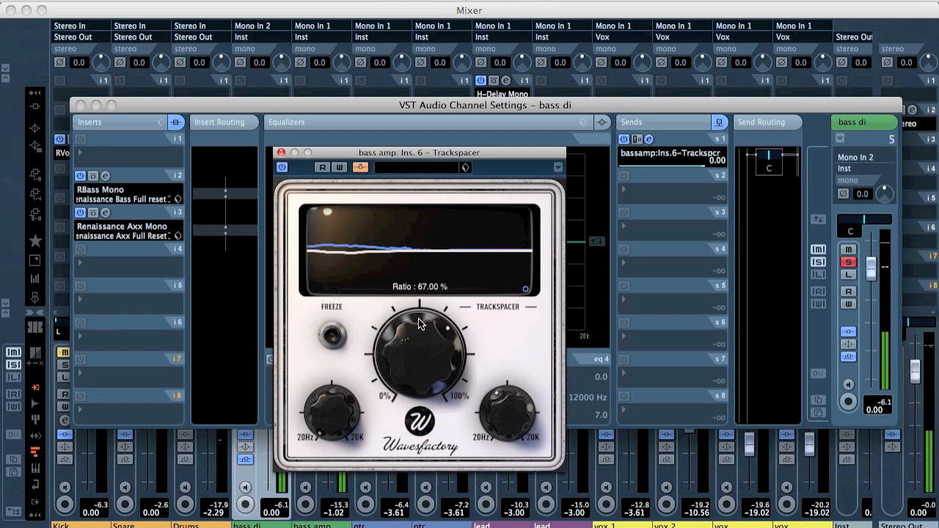
pyautogui.moveTo(503, 389)
pyautogui.moveTo(501, 382); pyautogui.dragTo(501, 387)
pyautogui.moveTo(403, 359); pyautogui.dragTo(415, 338)
pyautogui.click(283, 168)
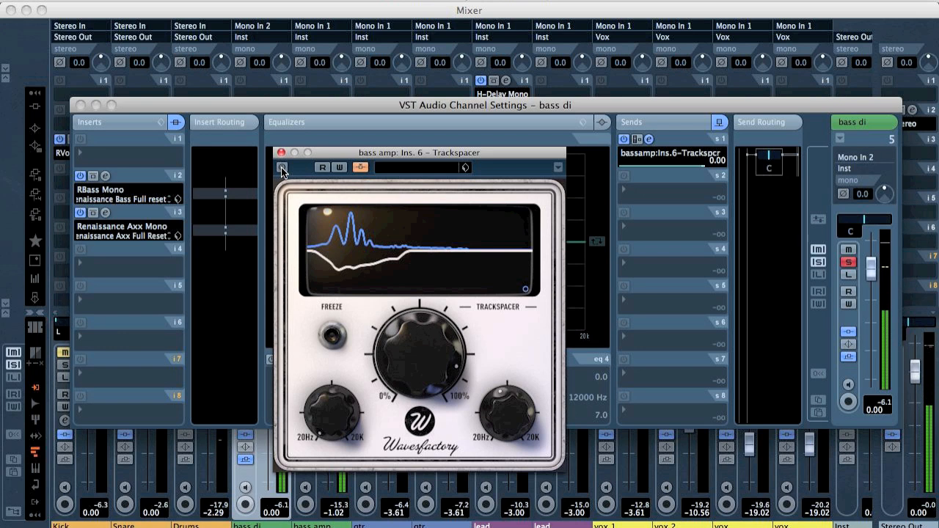
pyautogui.press('space')
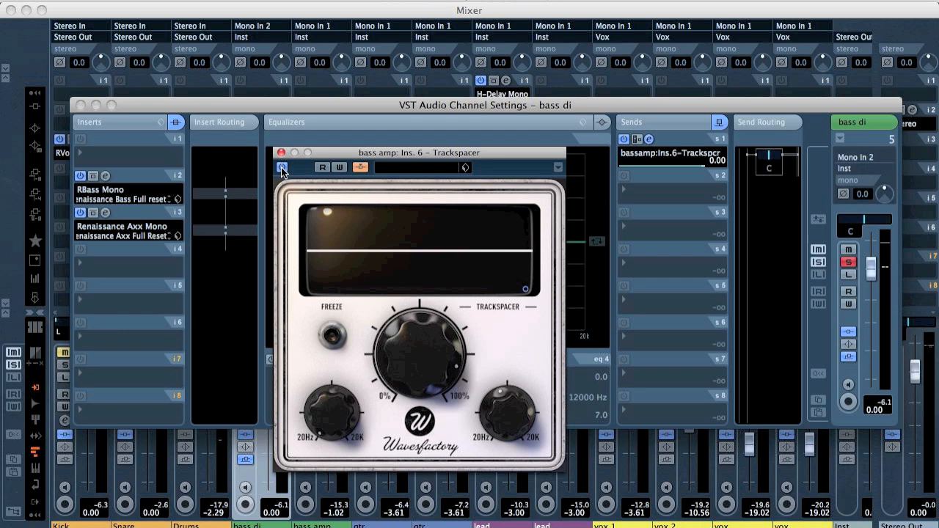
# Raise Trackspacer's Ratio toward 100 %, readjust HighPass with LowPass at 54 Hz, and compare the result with the plug-in bypassed.
pyautogui.click(572, 290)
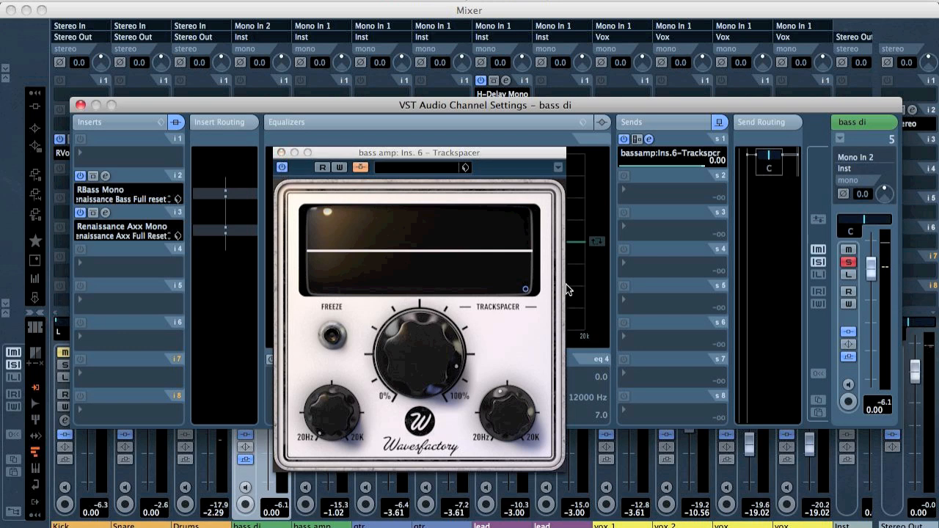
pyautogui.moveTo(464, 348); pyautogui.dragTo(430, 351)
pyautogui.moveTo(511, 424); pyautogui.dragTo(506, 408)
pyautogui.moveTo(360, 411); pyautogui.dragTo(342, 396)
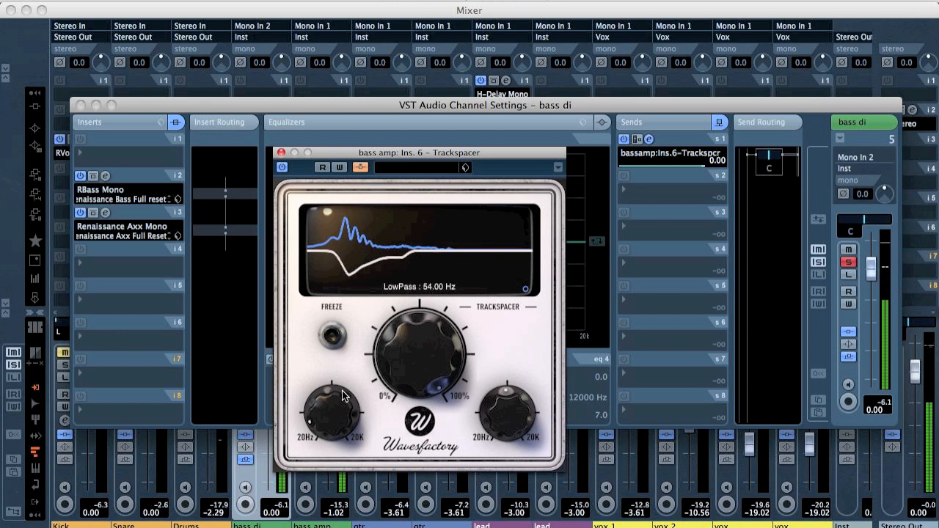
pyautogui.moveTo(442, 362); pyautogui.dragTo(406, 235)
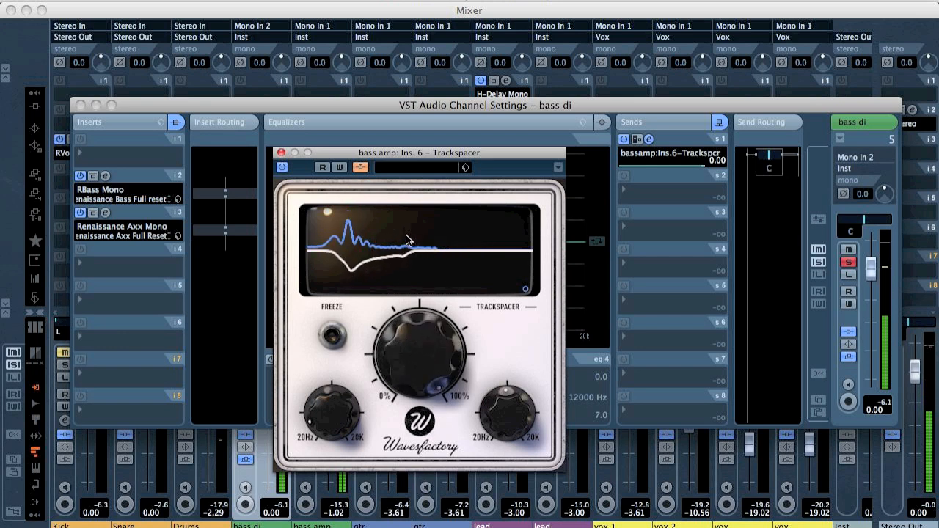
pyautogui.click(283, 167)
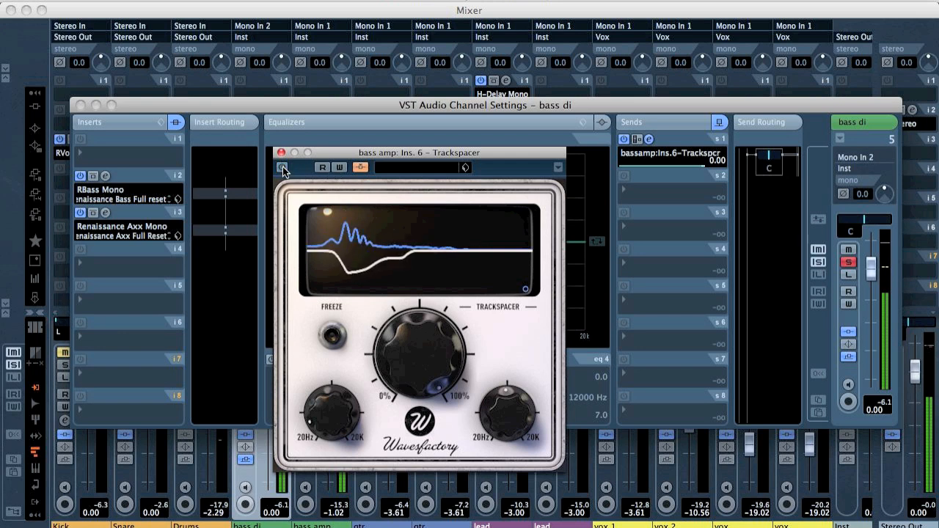
pyautogui.click(283, 167)
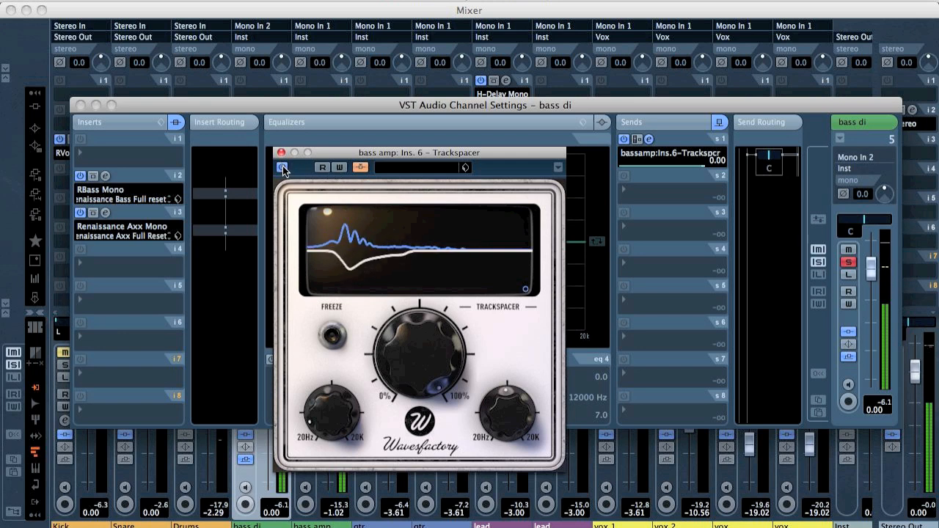
# Close the Trackspacer and bass di settings windows and take the bass di and bass amp channels out of solo.
pyautogui.click(281, 153)
pyautogui.click(849, 262)
pyautogui.click(849, 249)
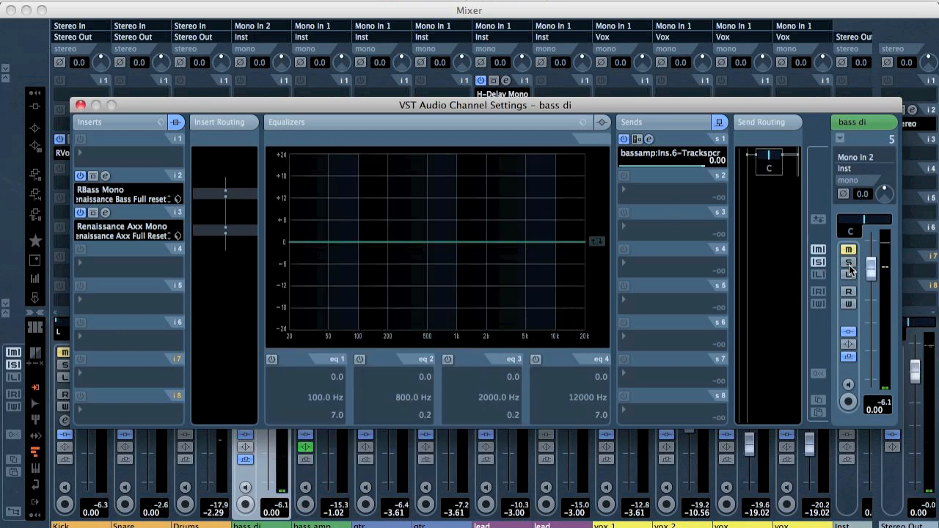
pyautogui.click(80, 105)
pyautogui.click(307, 366)
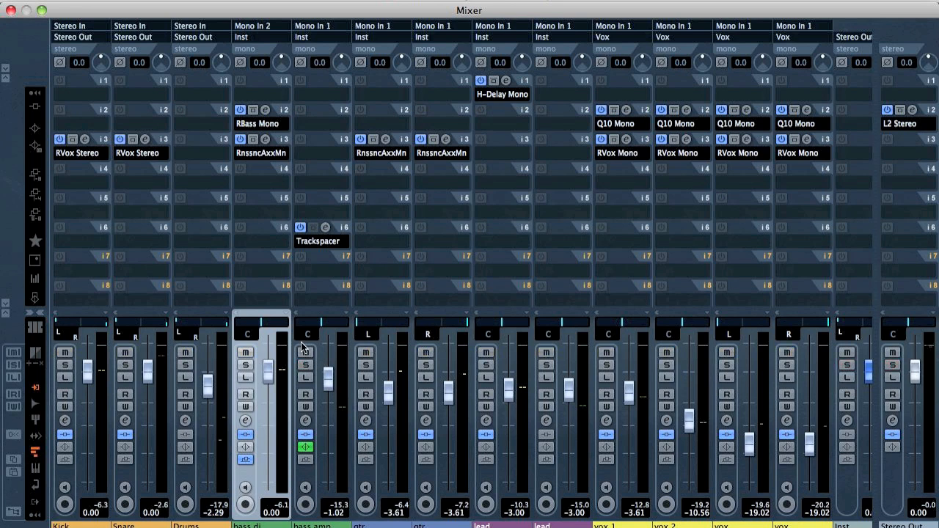
pyautogui.click(254, 237)
pyautogui.scroll(-3, 316, 237)
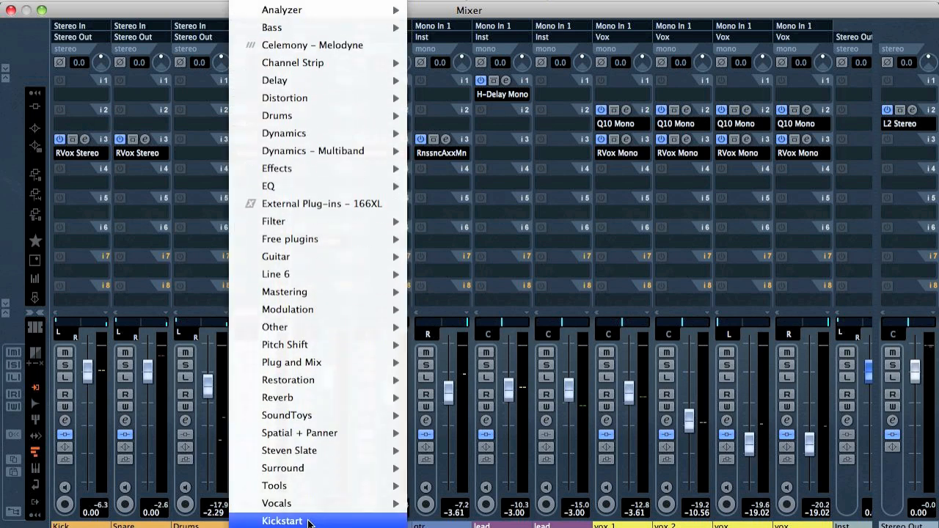
pyautogui.moveTo(311, 132)
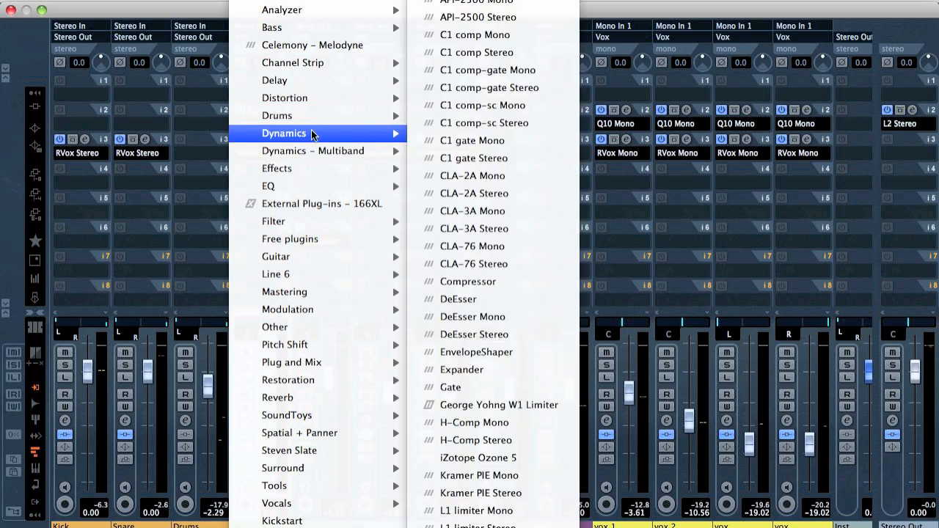
pyautogui.click(675, 423)
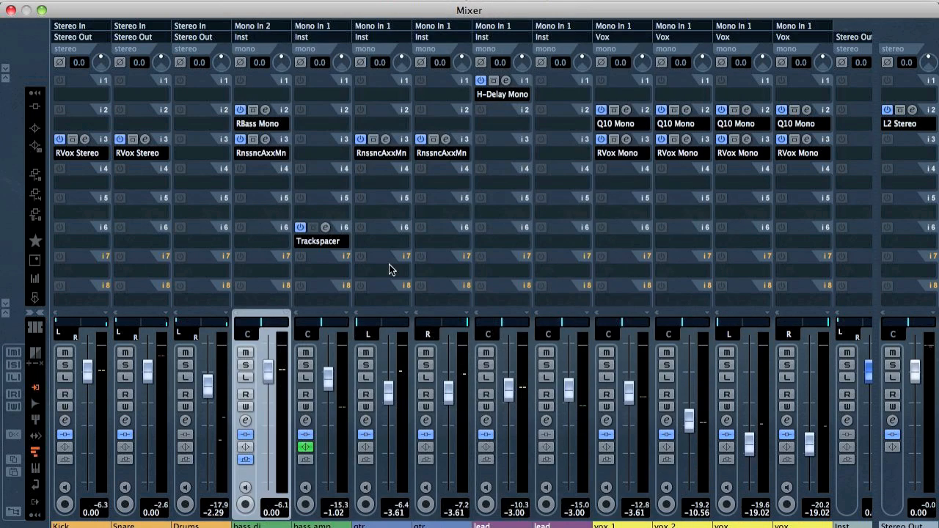
# Activate side-chaining on the bass di Trackspacer and route the Kick channel's first send to bass di: Ins. 6 - Trackspacer.
pyautogui.click(412, 69)
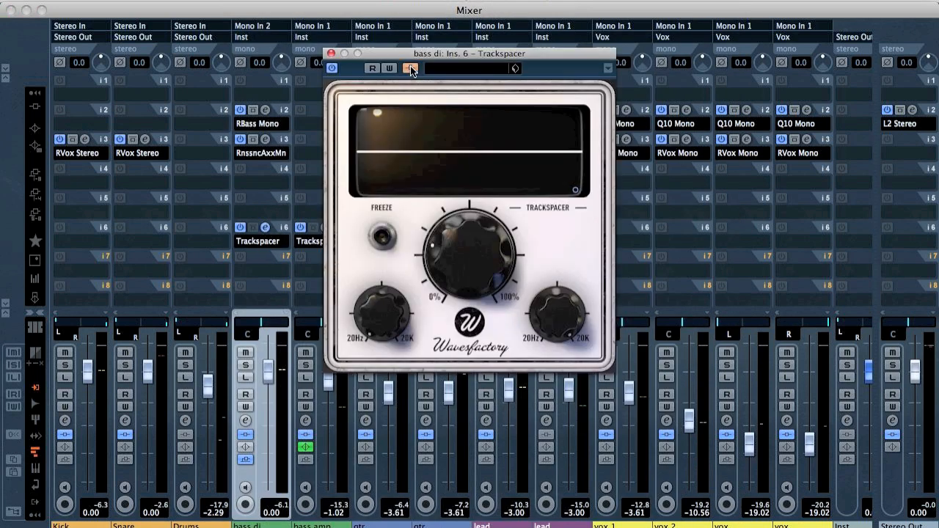
pyautogui.click(65, 422)
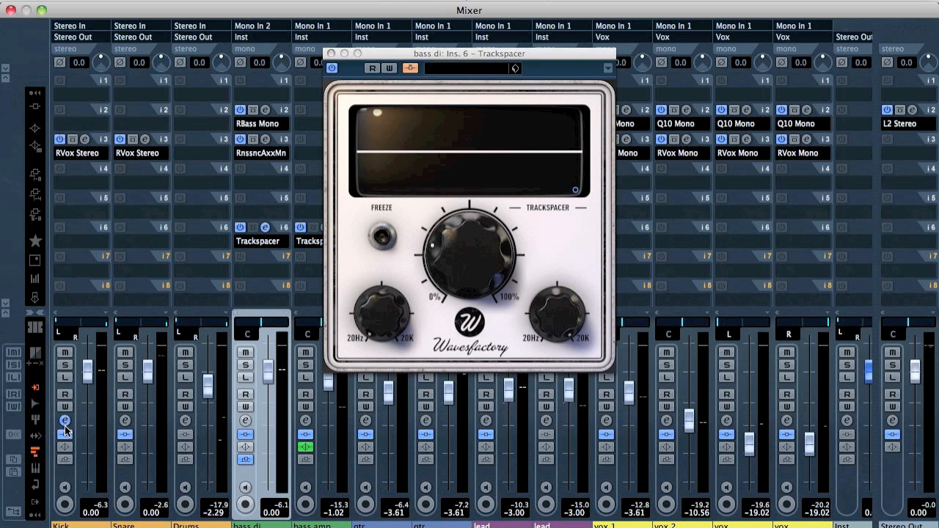
pyautogui.click(663, 157)
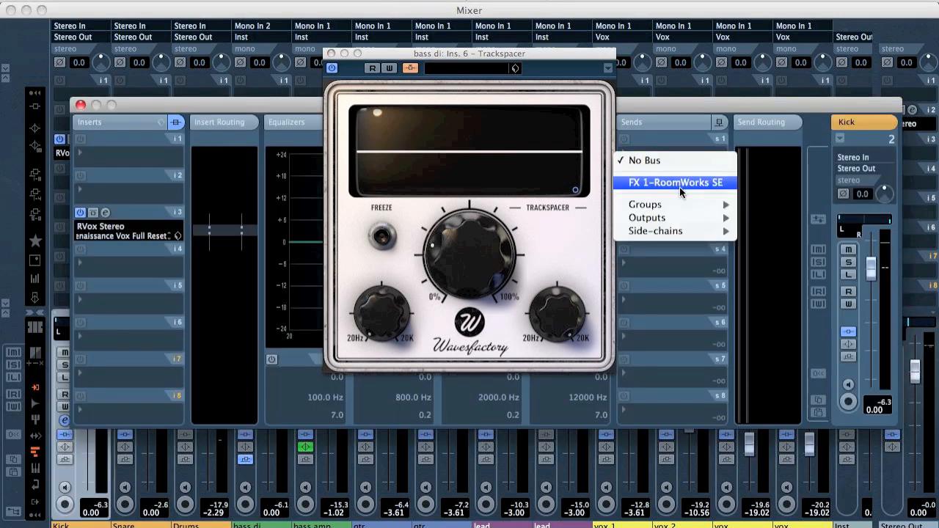
pyautogui.moveTo(694, 231)
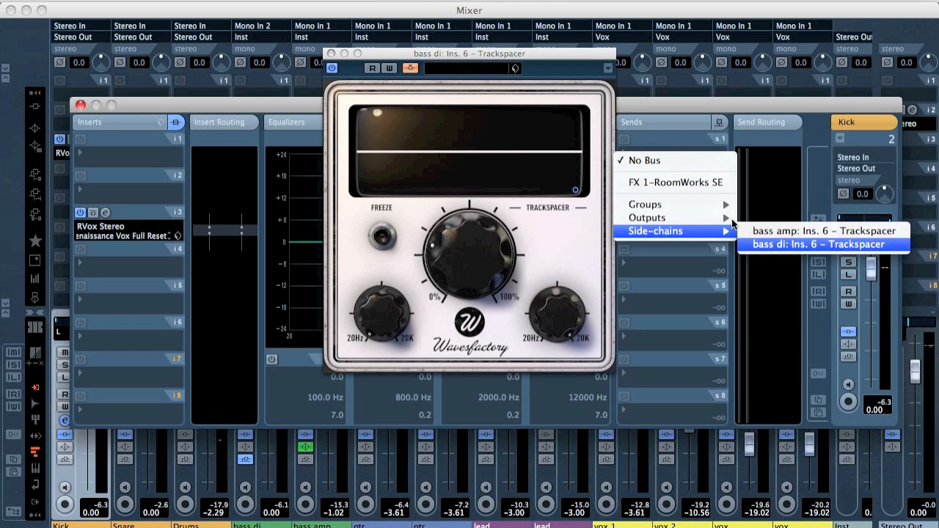
pyautogui.click(792, 244)
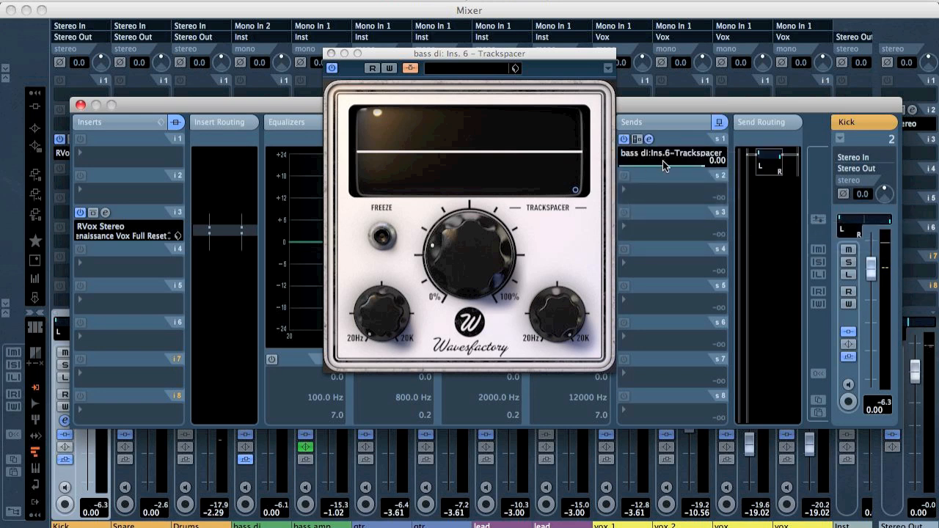
# Solo the Kick and bass di channels and audition them together through Trackspacer.
pyautogui.click(65, 365)
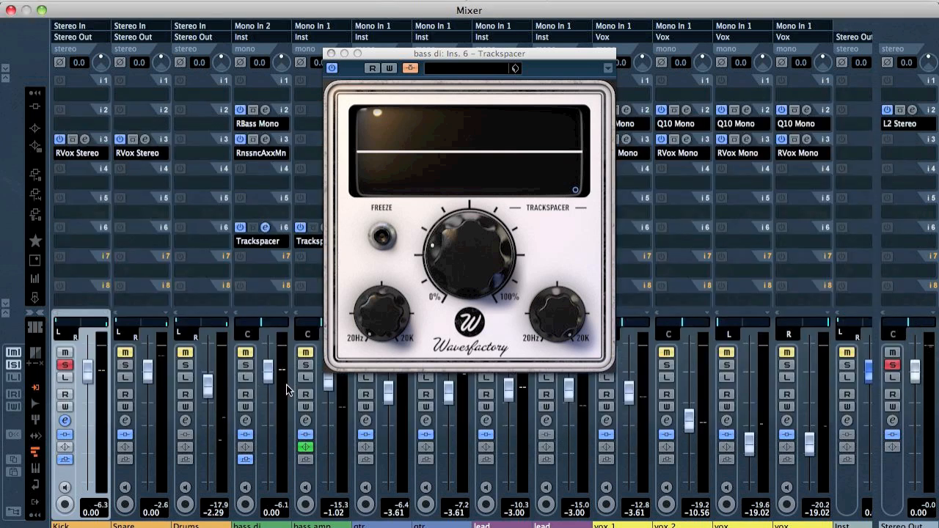
pyautogui.click(246, 366)
pyautogui.moveTo(502, 276)
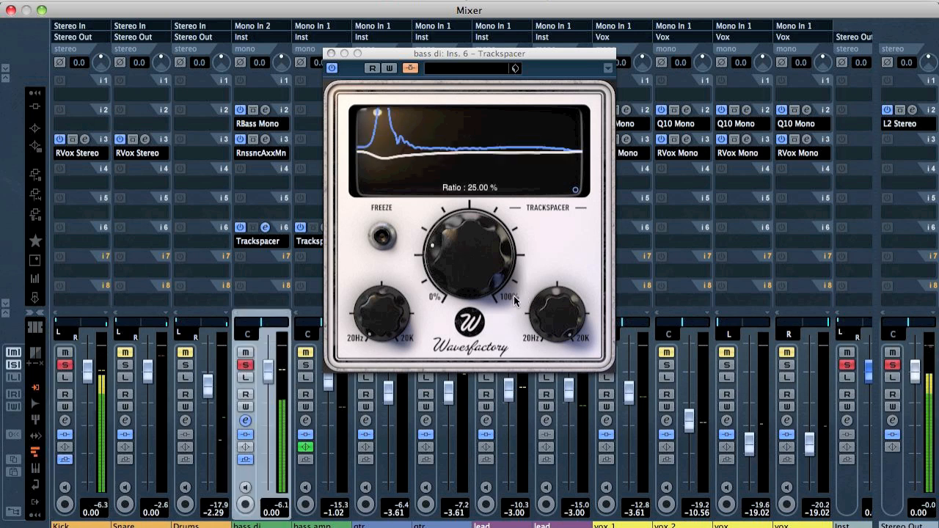
pyautogui.press('space')
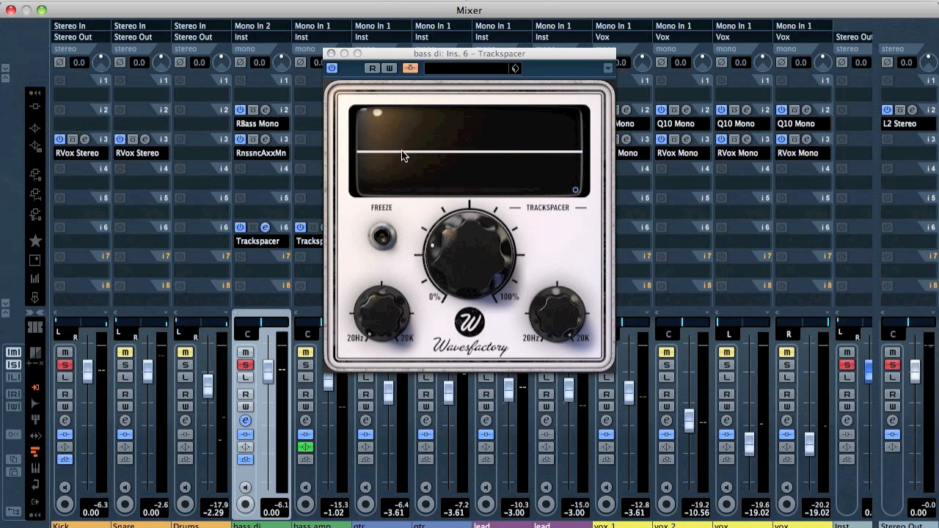
# Lower Trackspacer's HighPass to 2240 Hz and then well below it during playback, and raise the Ratio to 74 %.
pyautogui.moveTo(563, 323); pyautogui.dragTo(567, 335)
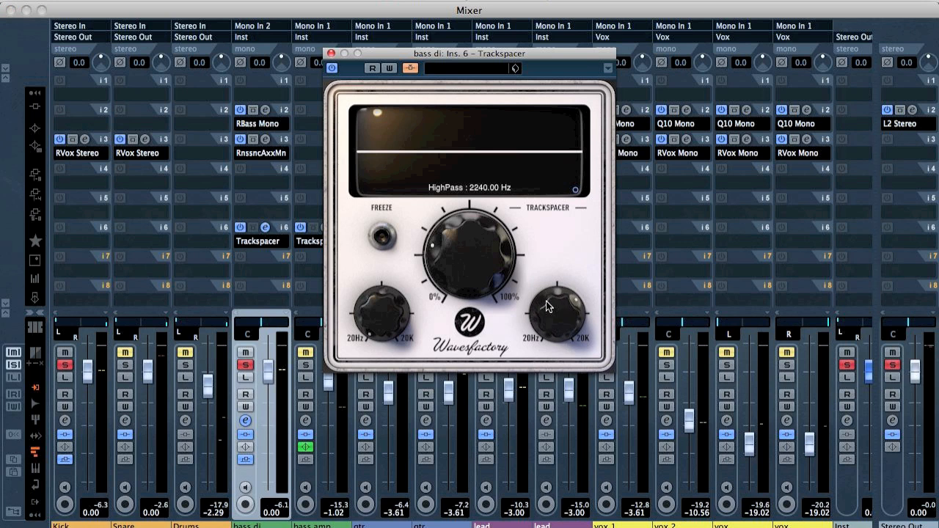
pyautogui.moveTo(567, 320); pyautogui.dragTo(561, 337)
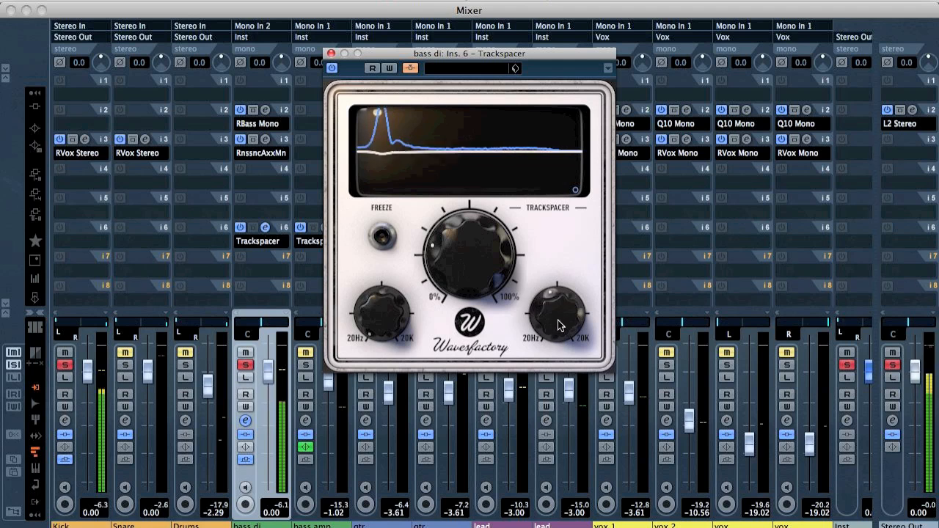
pyautogui.moveTo(556, 291); pyautogui.dragTo(556, 332)
pyautogui.moveTo(469, 282); pyautogui.dragTo(476, 222)
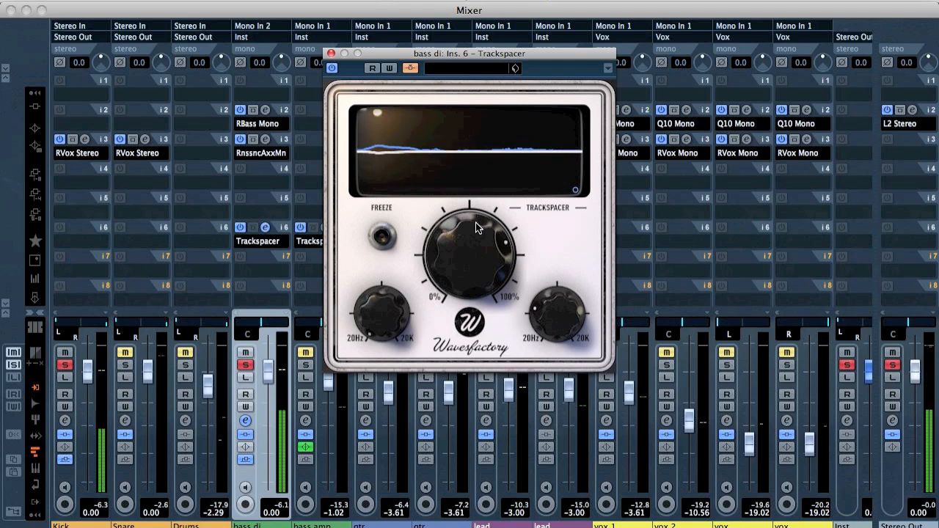
# Shorten Trackspacer's Attack and Release in the Advanced Panel and return to the spectrum display.
pyautogui.click(575, 190)
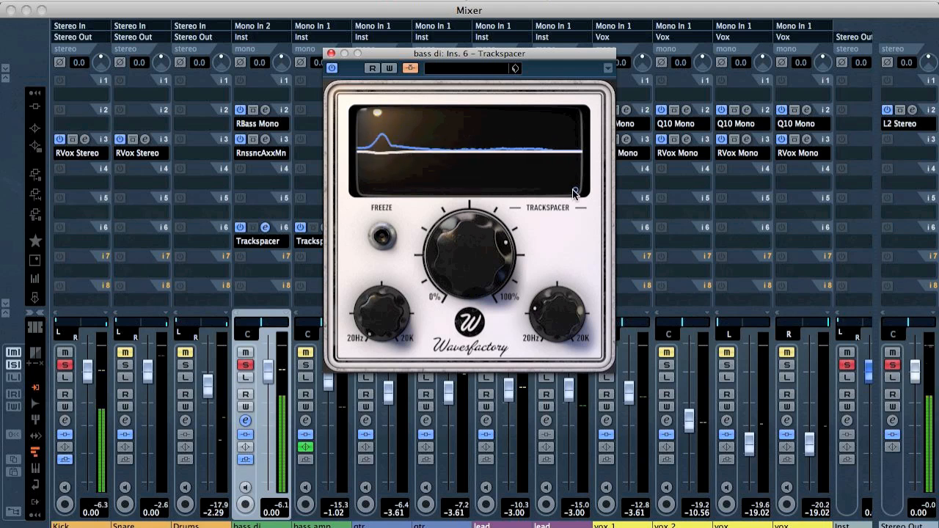
pyautogui.moveTo(474, 172)
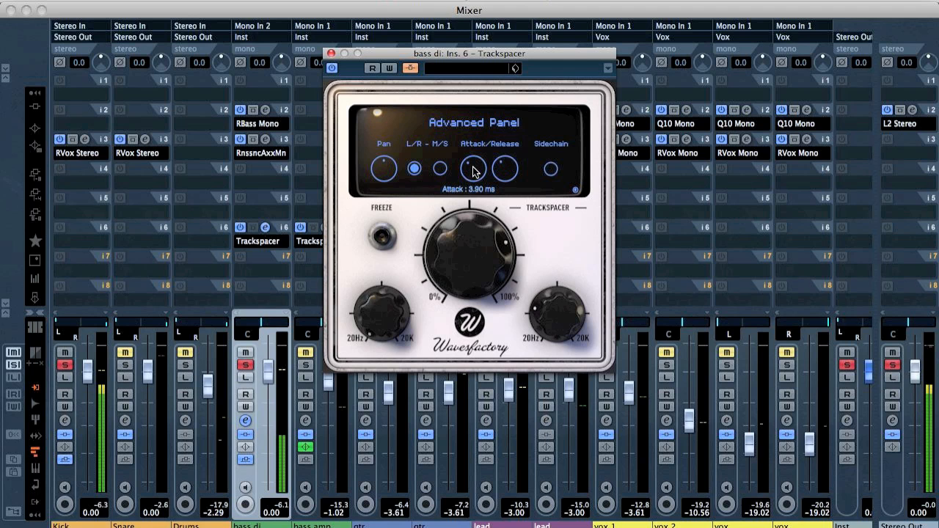
pyautogui.moveTo(504, 177); pyautogui.dragTo(505, 186)
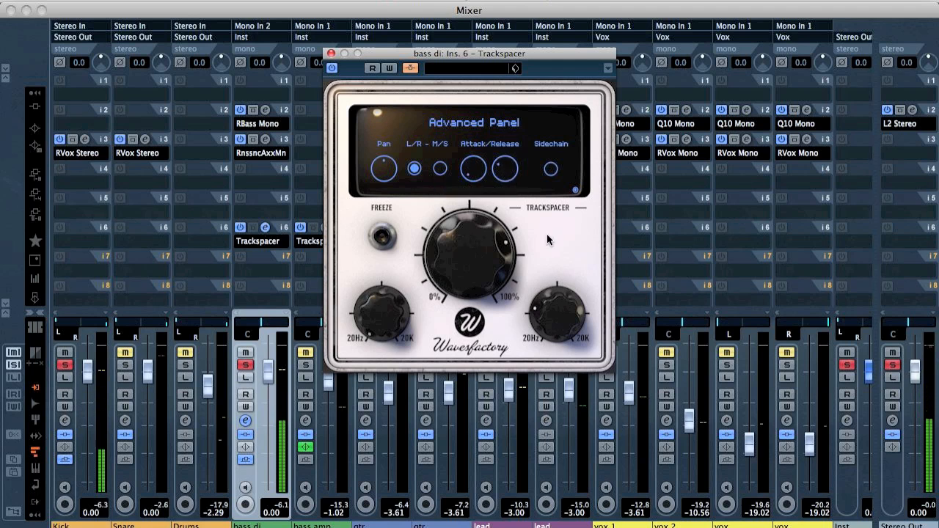
pyautogui.click(576, 190)
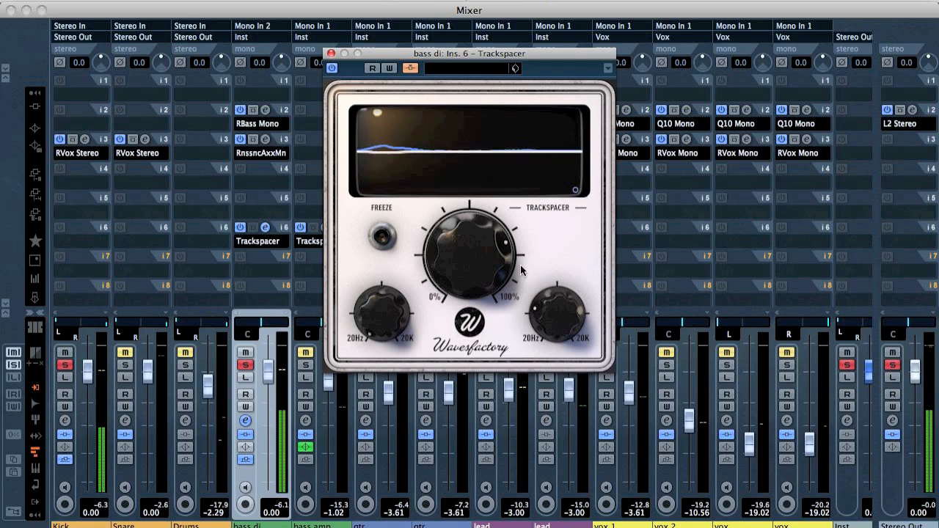
# Listen to the kick against the bass di while lowering Trackspacer's Ratio somewhat, and stop playback.
pyautogui.moveTo(519, 266)
pyautogui.moveTo(395, 307)
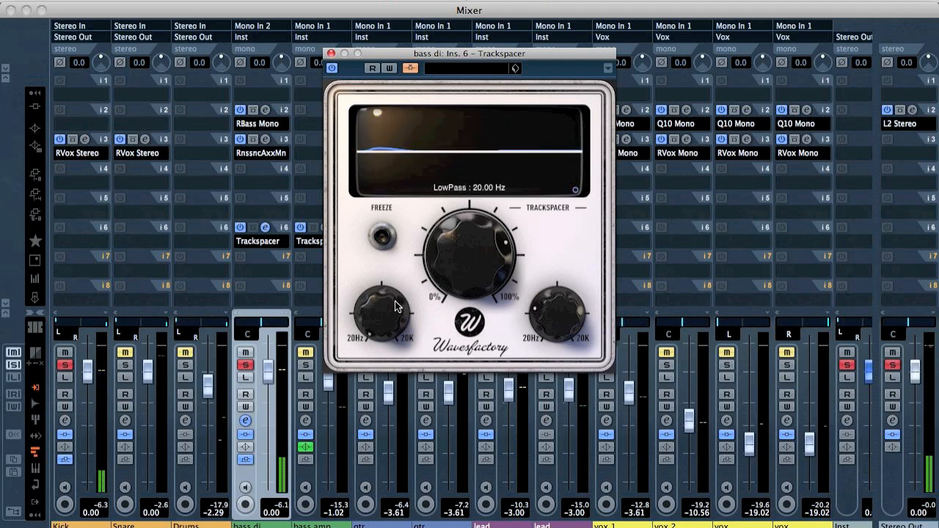
pyautogui.press('space')
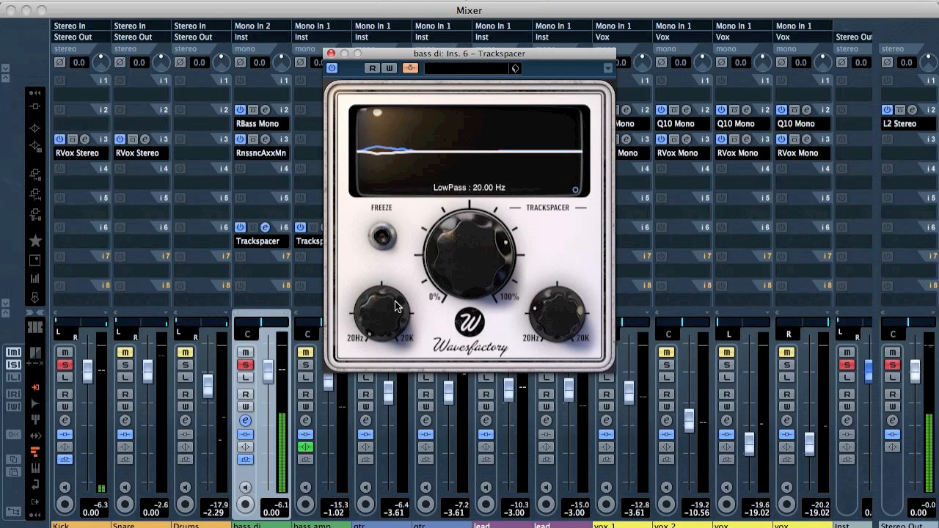
pyautogui.moveTo(471, 254)
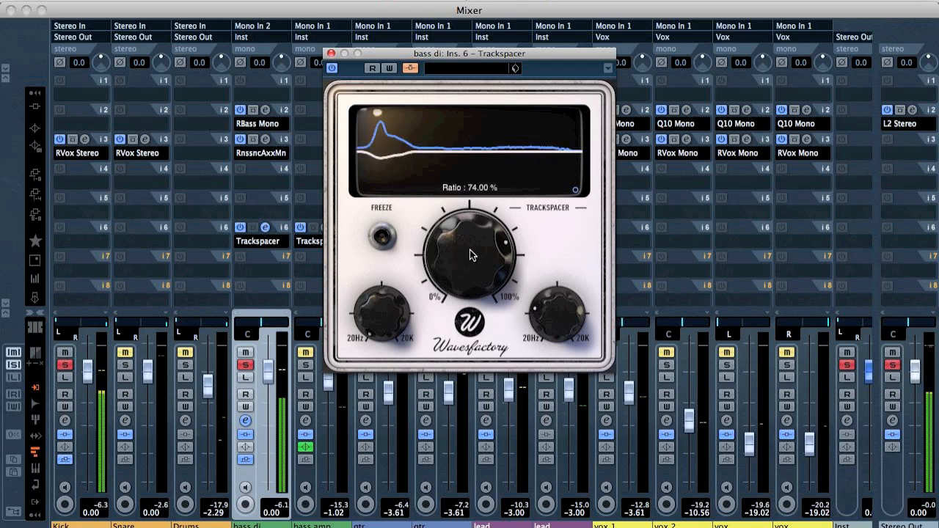
pyautogui.moveTo(495, 260)
pyautogui.mouseDown()
pyautogui.moveTo(479, 262)
pyautogui.moveTo(472, 284)
pyautogui.moveTo(478, 258)
pyautogui.mouseUp()
pyautogui.press('space')
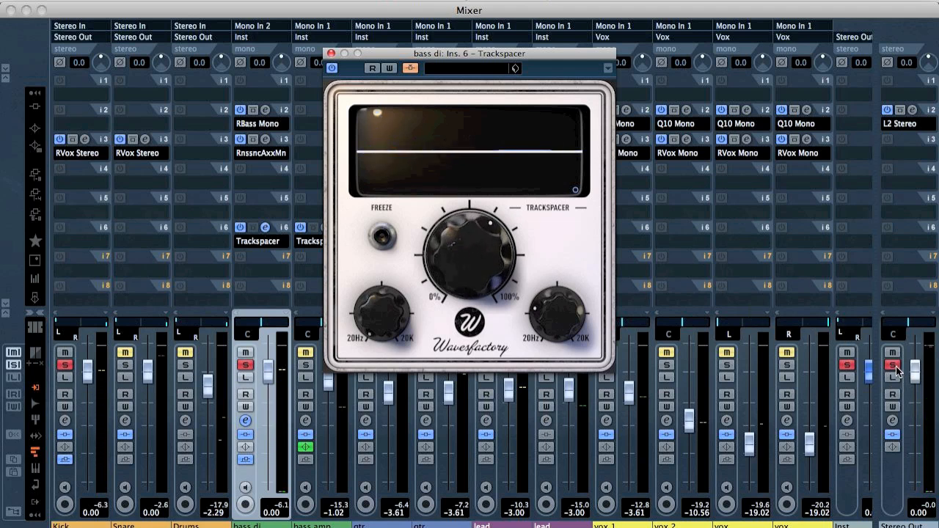
# Clear all solos, raise Trackspacer's Ratio slightly while the full mix plays, and compare it with the plug-in bypassed.
pyautogui.click(895, 367)
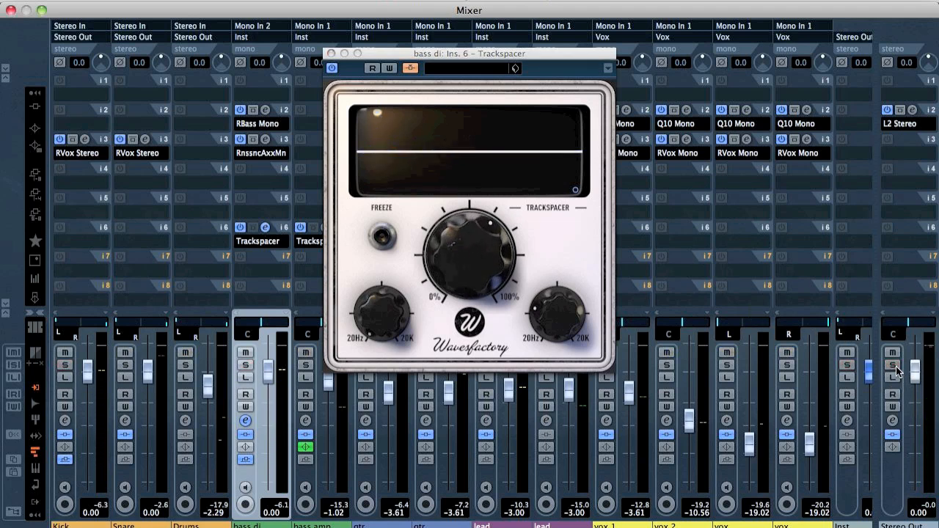
pyautogui.click(469, 256)
pyautogui.moveTo(470, 261); pyautogui.dragTo(471, 239)
pyautogui.click(333, 69)
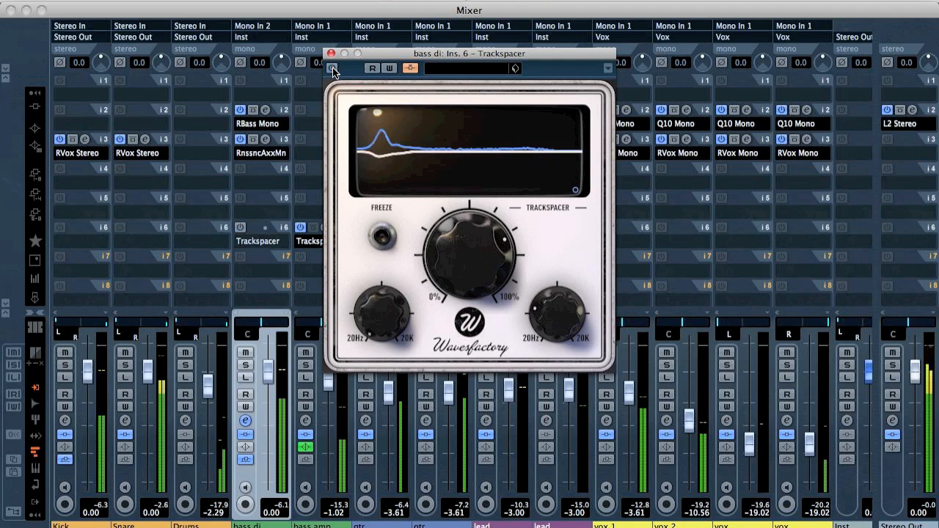
pyautogui.click(333, 69)
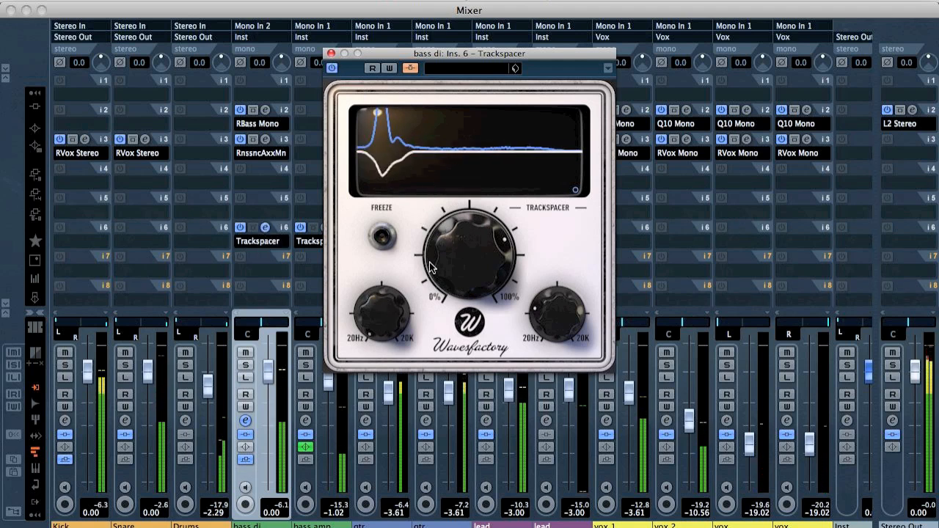
# Compare Trackspacer at 100 % Ratio against bypass, settle the Ratio at 60 %, and close the plug-in window.
pyautogui.moveTo(463, 257); pyautogui.dragTo(468, 197)
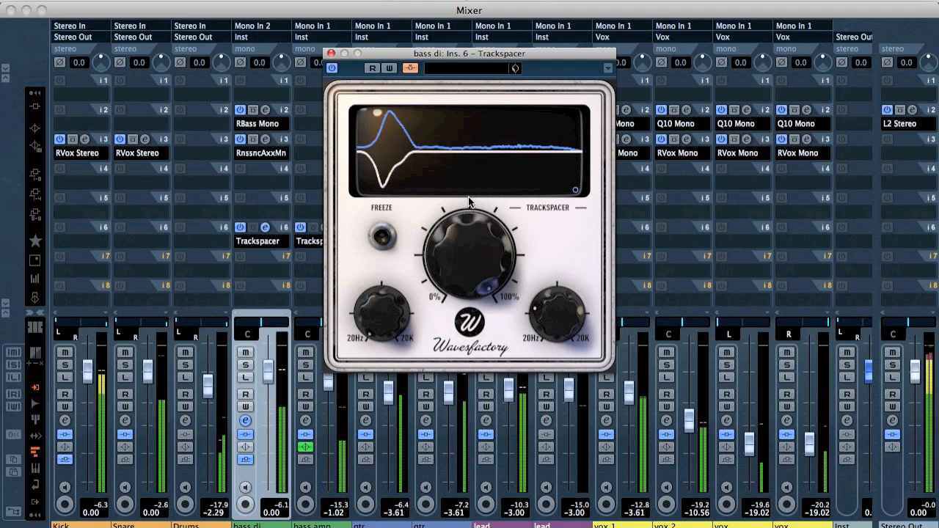
pyautogui.click(333, 69)
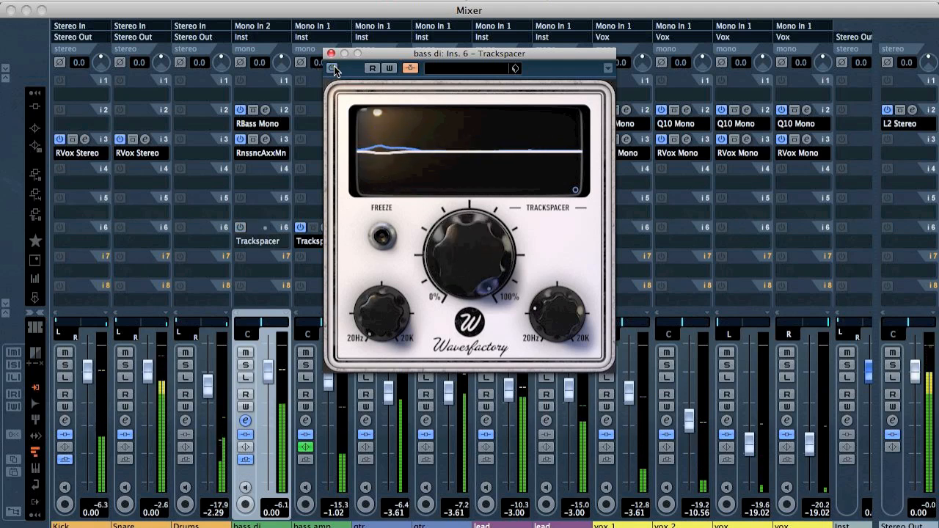
pyautogui.click(333, 69)
pyautogui.moveTo(472, 248); pyautogui.dragTo(464, 295)
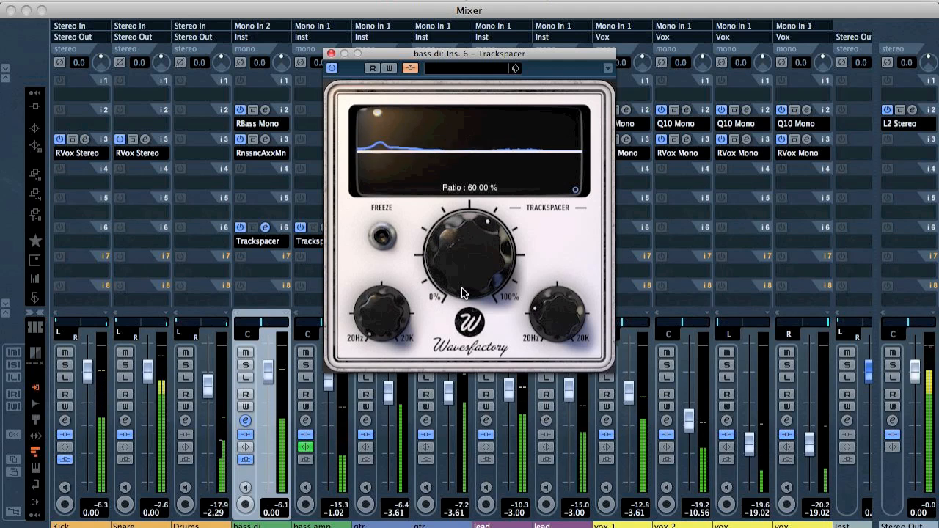
pyautogui.click(331, 53)
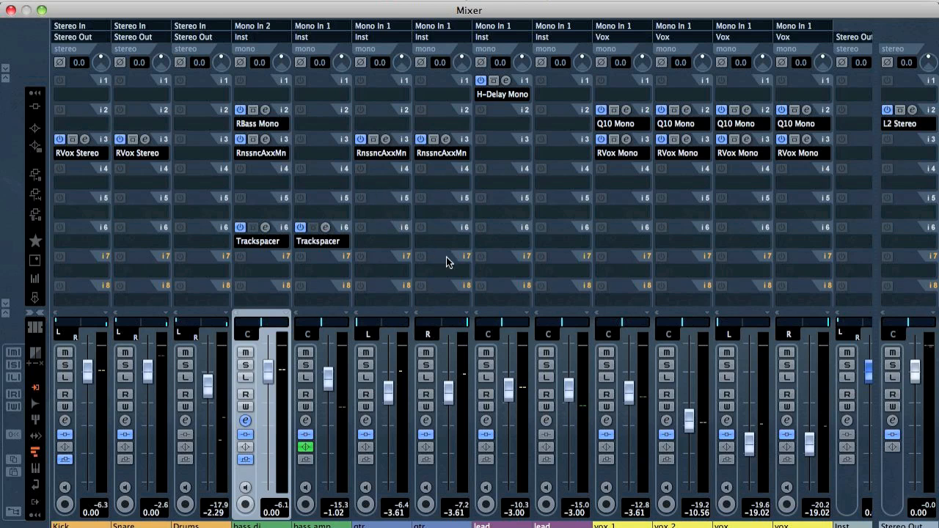
# Solo the first lead track, audition it from just after bar 5 in the project window, and take it out of solo.
pyautogui.click(486, 366)
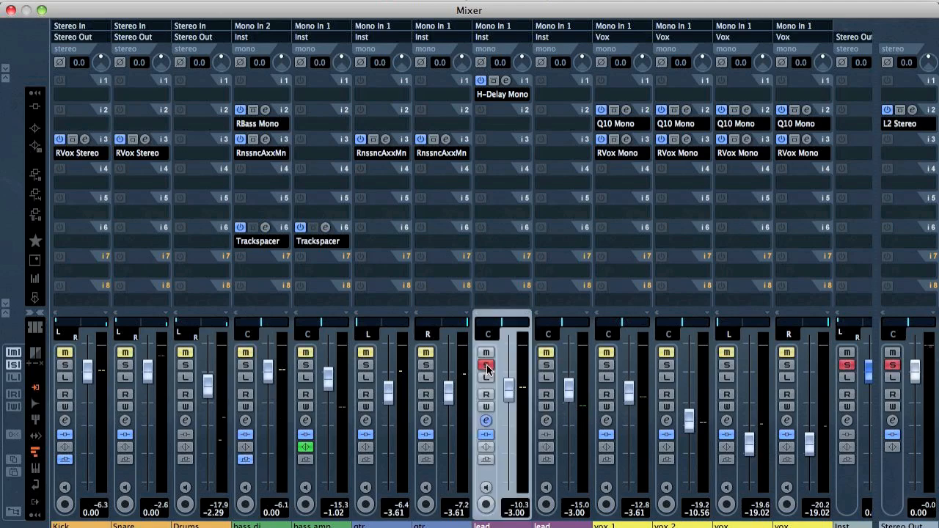
pyautogui.press('F3')
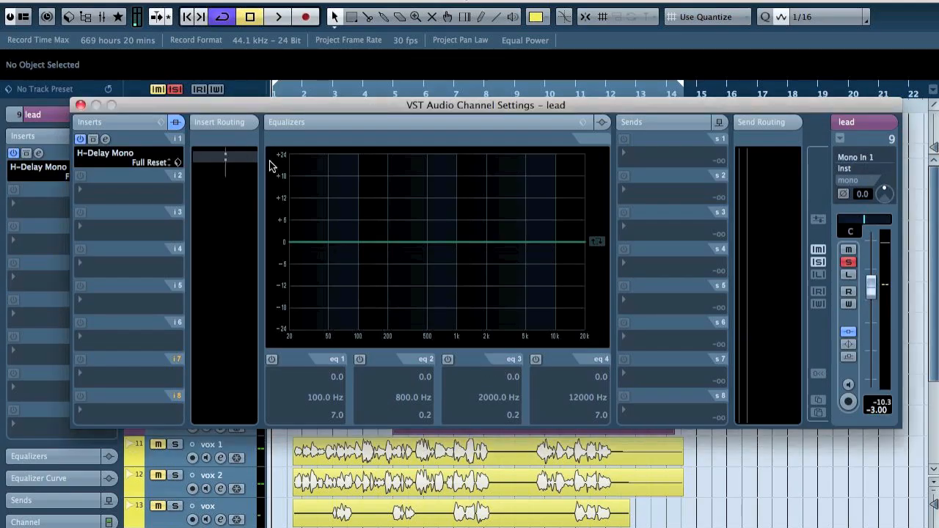
pyautogui.click(81, 106)
pyautogui.click(425, 97)
pyautogui.click(405, 91)
pyautogui.press('space')
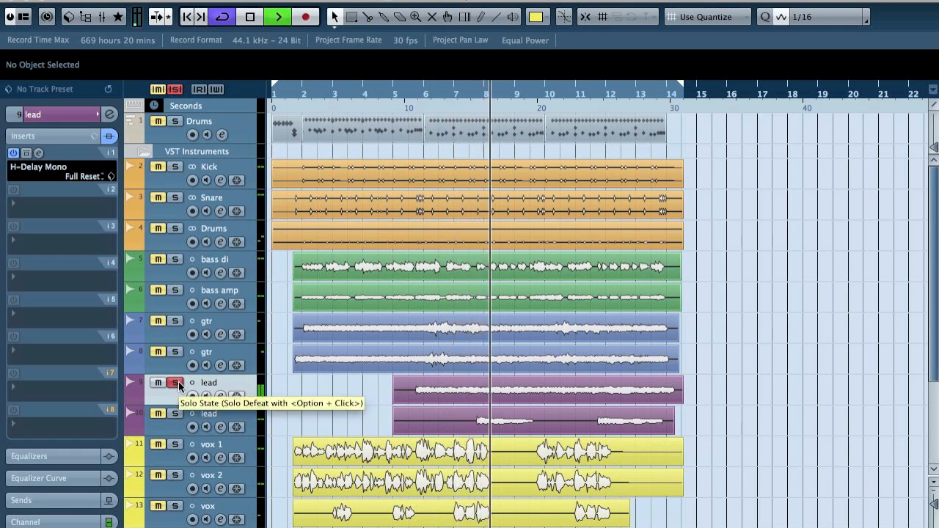
pyautogui.press('space')
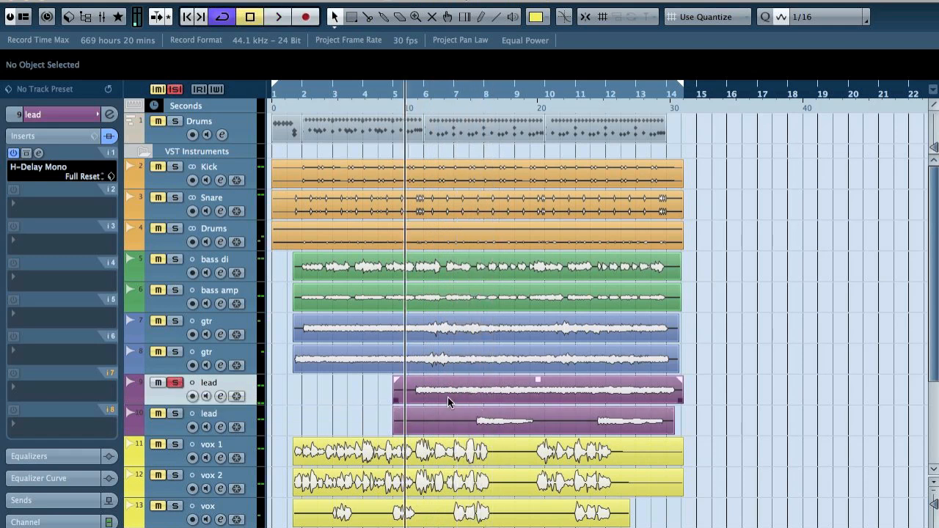
pyautogui.click(175, 387)
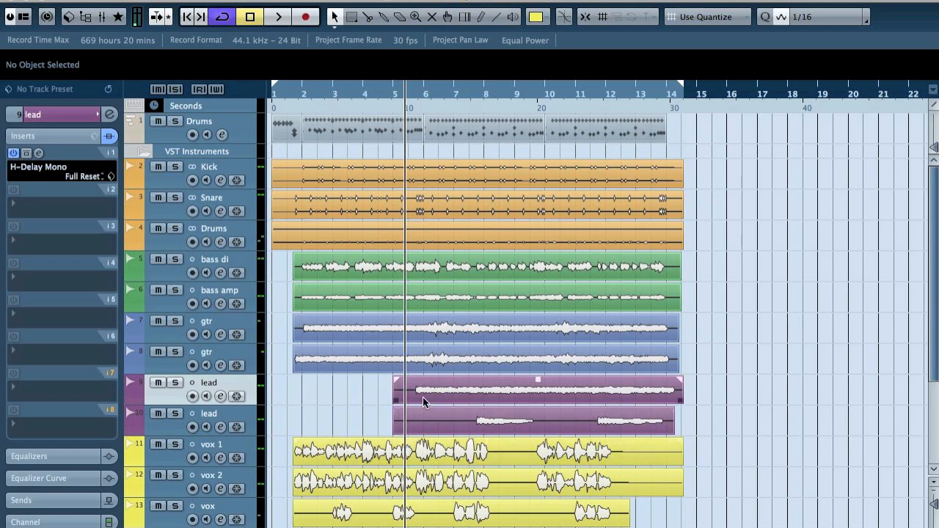
# Load Trackspacer in the mixer on the first lead channel's insert slot 6.
pyautogui.press('F3')
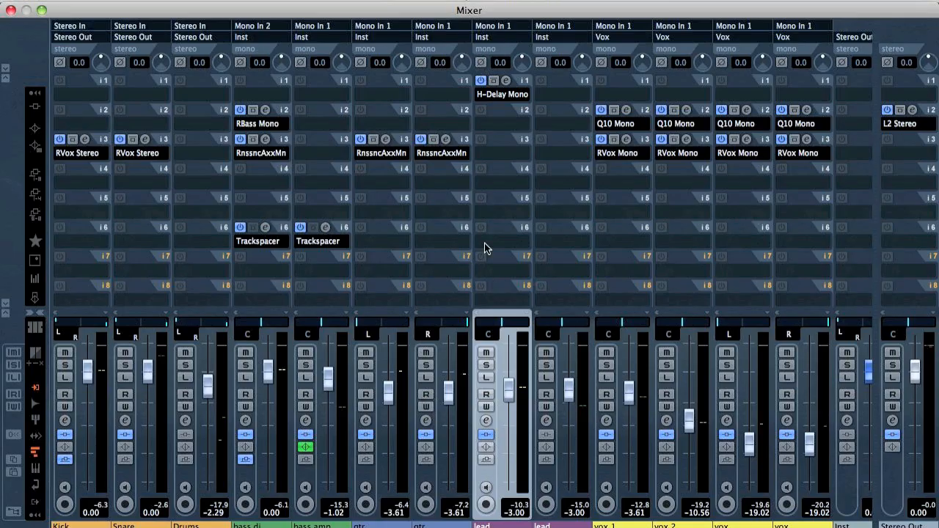
pyautogui.click(484, 243)
pyautogui.moveTo(558, 378)
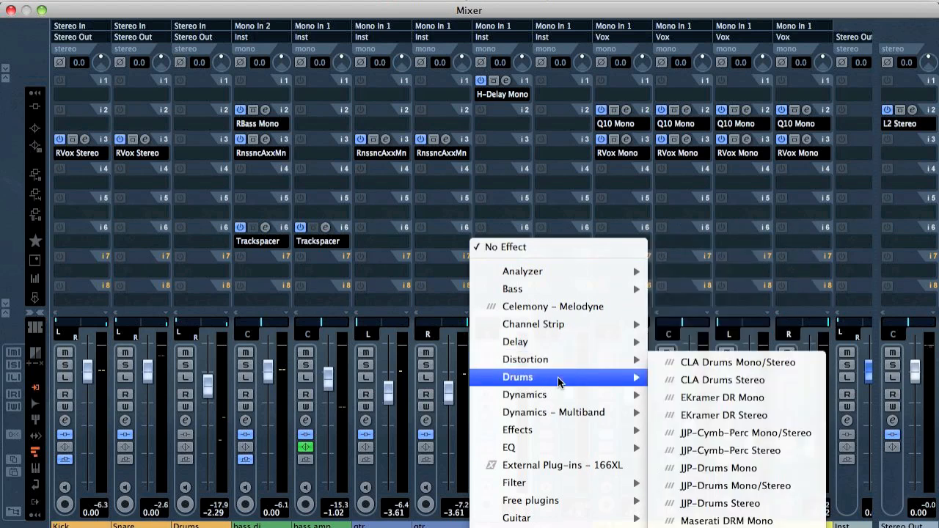
pyautogui.moveTo(558, 395)
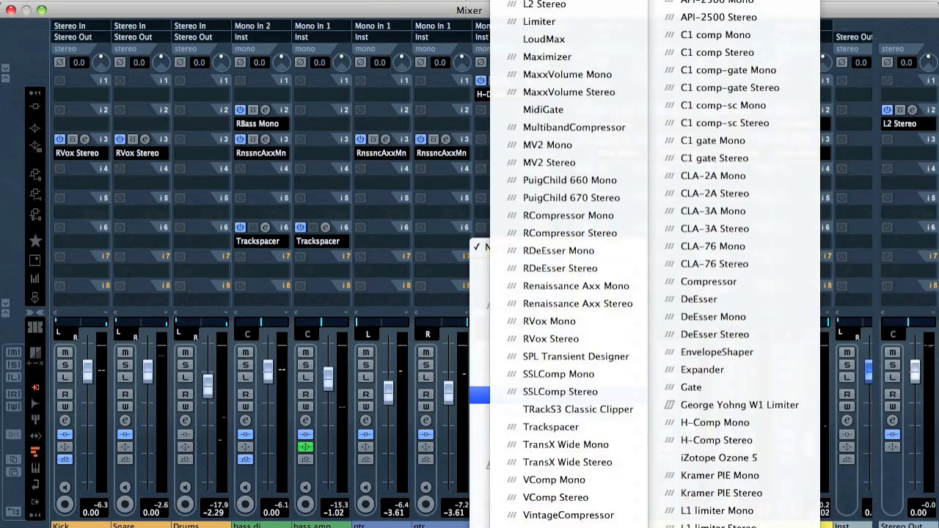
pyautogui.click(547, 427)
# Activate side-chaining in the lead's Trackspacer and enable vox 1's first send to "lead: Ins. 6 - Trackspacer".
pyautogui.click(607, 421)
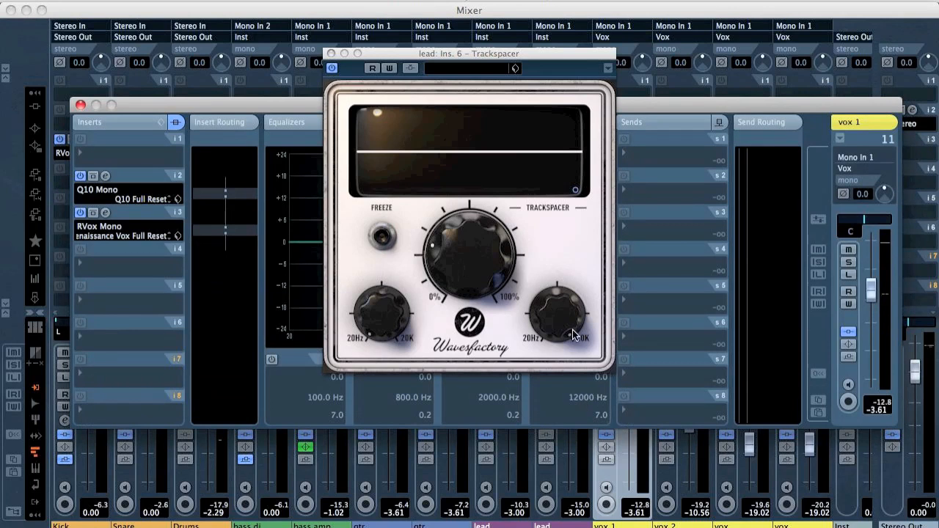
pyautogui.click(684, 159)
pyautogui.moveTo(686, 229)
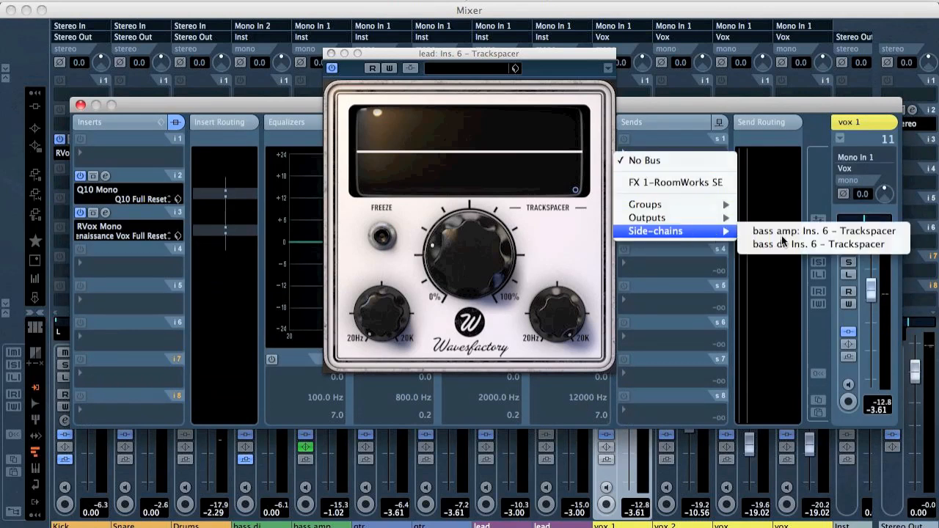
pyautogui.click(802, 248)
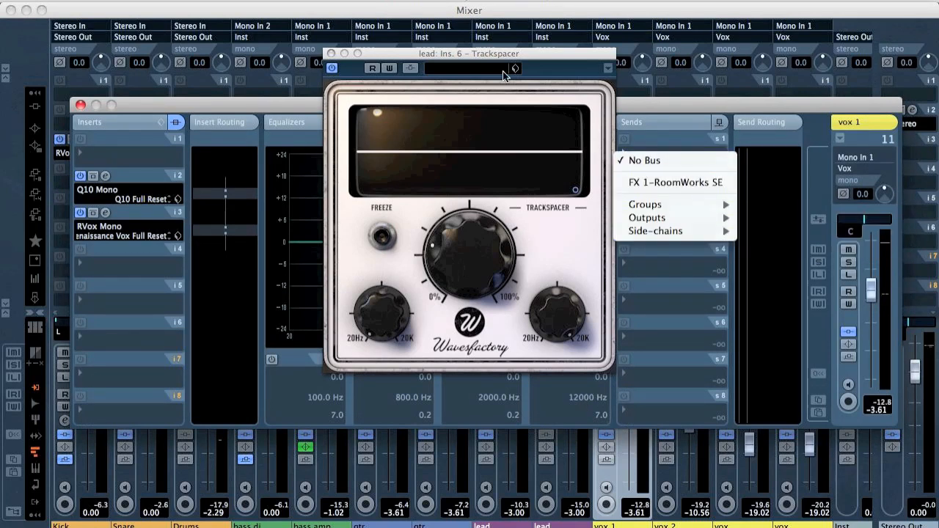
pyautogui.click(410, 67)
pyautogui.click(669, 155)
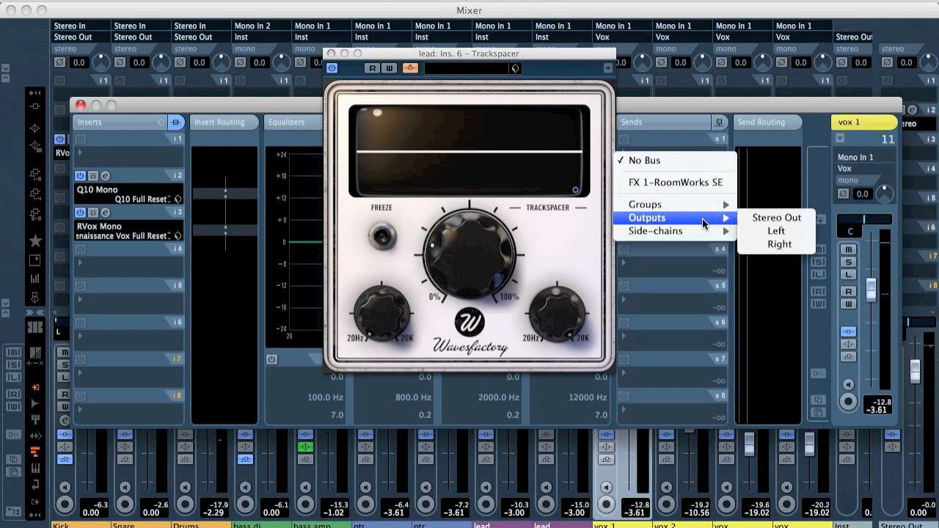
pyautogui.moveTo(707, 232)
pyautogui.click(800, 258)
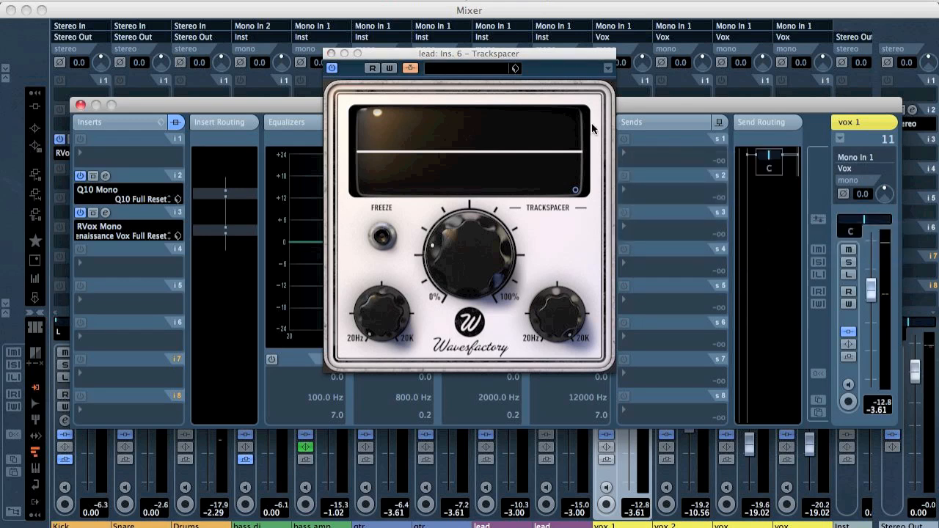
pyautogui.click(624, 139)
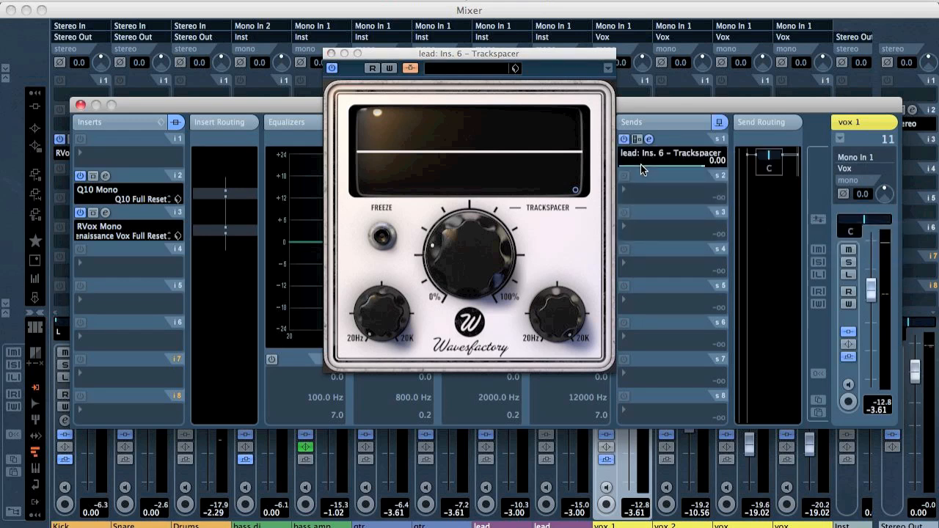
# Raise Trackspacer's Ratio to 56.5 % while the mix plays, and narrow its frequency range with the low-cut and high-cut filters.
pyautogui.press('space')
pyautogui.moveTo(477, 268); pyautogui.dragTo(448, 222)
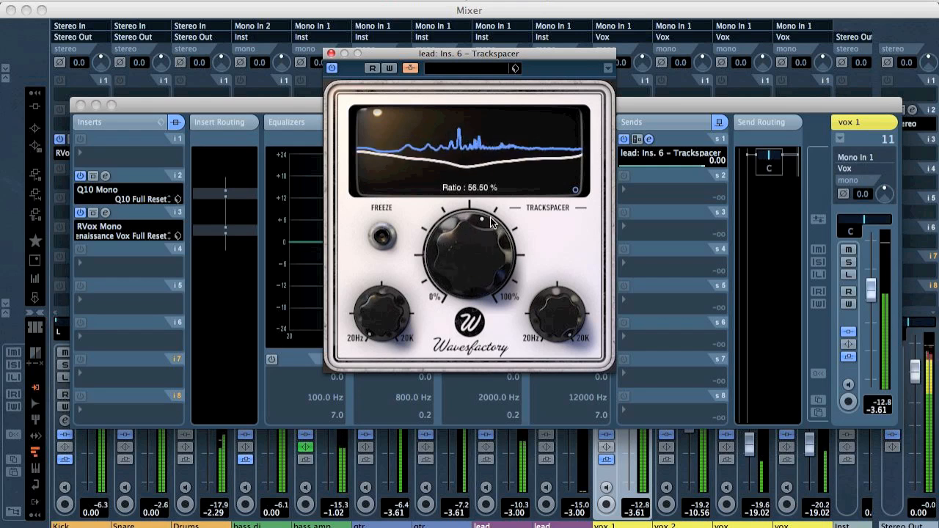
pyautogui.press('space')
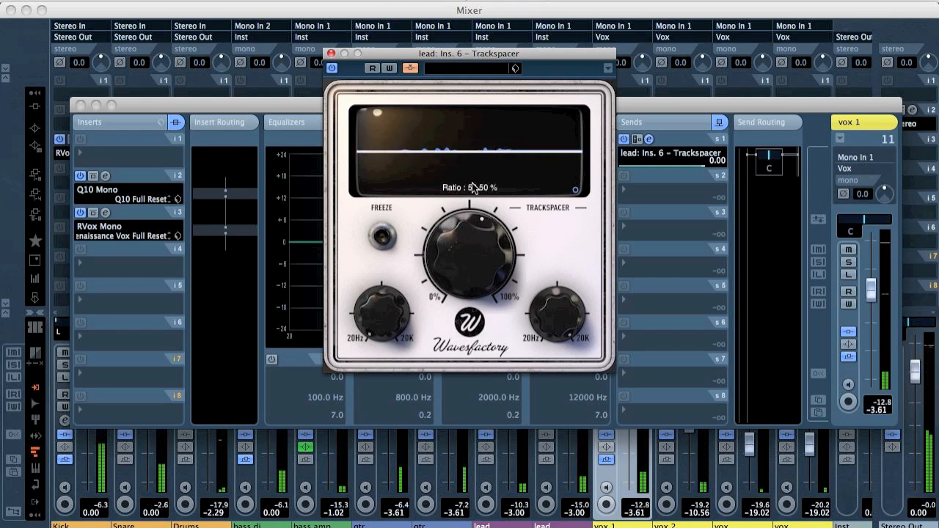
pyautogui.moveTo(501, 157)
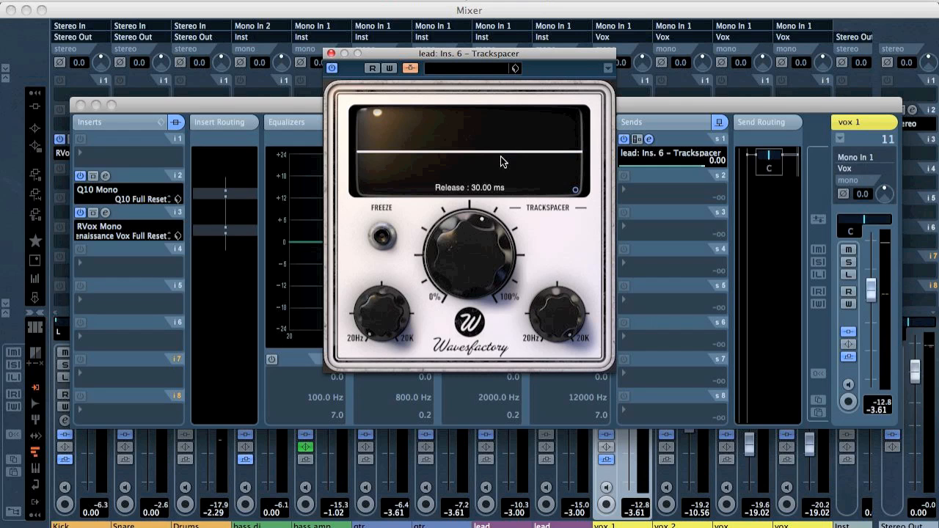
pyautogui.moveTo(382, 324); pyautogui.dragTo(387, 245)
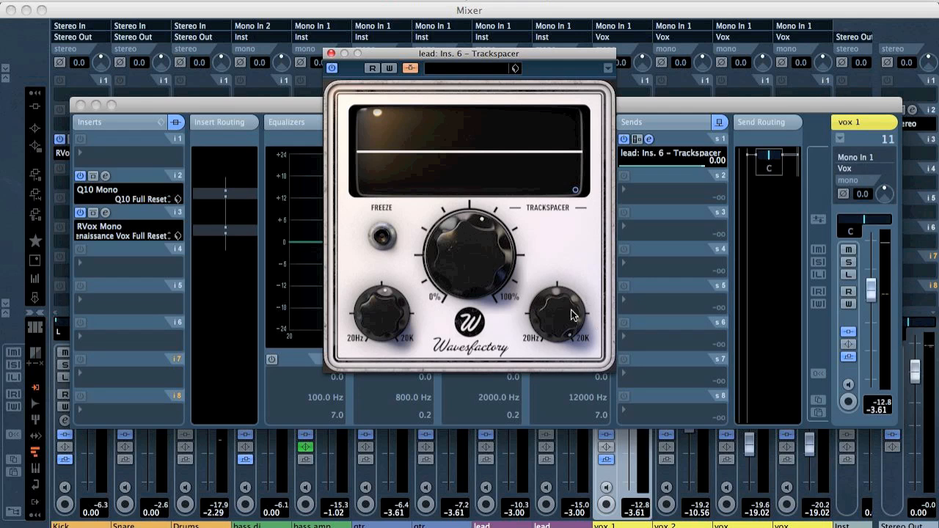
pyautogui.moveTo(573, 314)
pyautogui.mouseDown()
pyautogui.moveTo(570, 329)
pyautogui.moveTo(569, 307)
pyautogui.mouseUp()
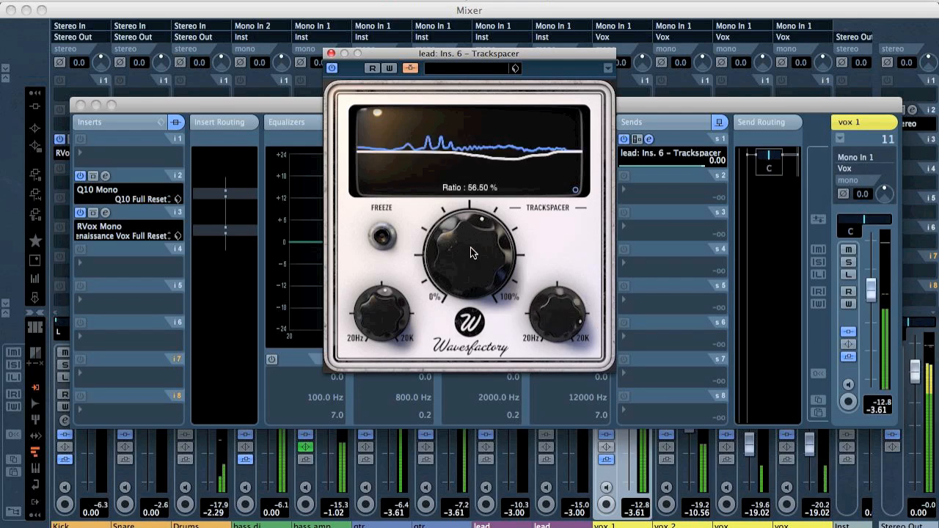
# Try Trackspacer's Ratio at 57.5 % during playback, settle it at 30 %, and stop playback.
pyautogui.moveTo(470, 247); pyautogui.dragTo(470, 246)
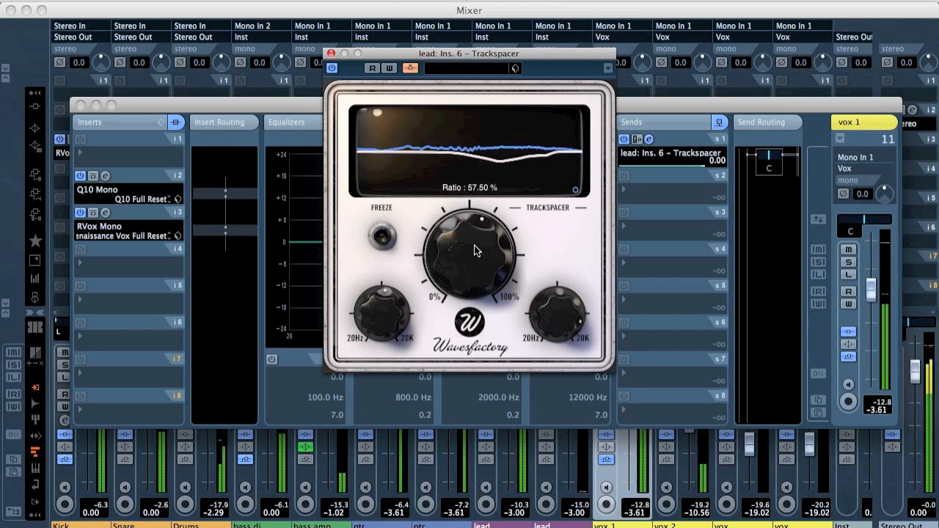
pyautogui.moveTo(475, 240); pyautogui.dragTo(469, 270)
pyautogui.press('space')
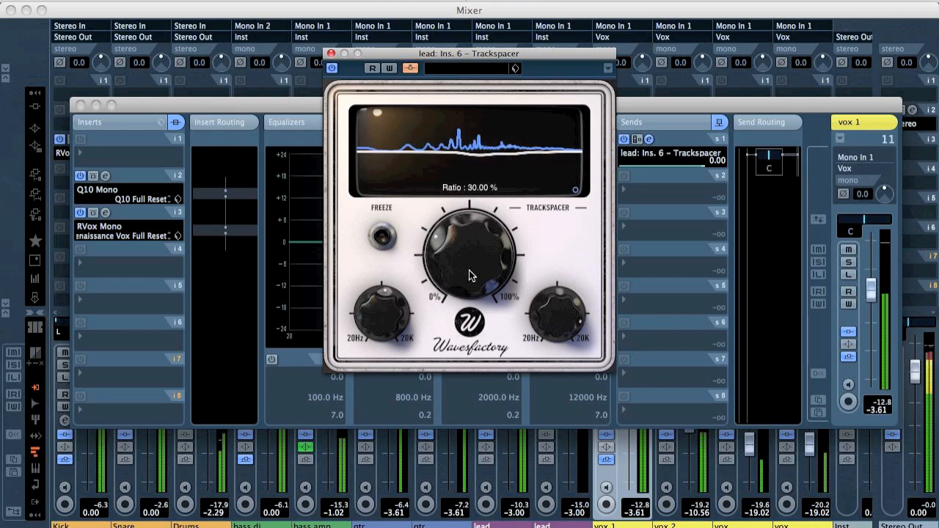
pyautogui.press('space')
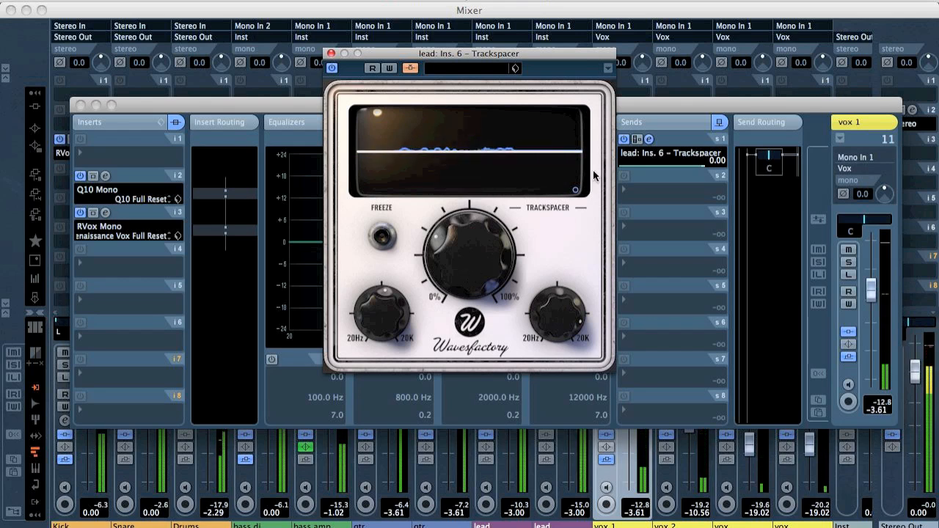
# Set Release to 85 ms and shorten Attack in Trackspacer's advanced settings, and close the plug-in and vox 1 channel windows.
pyautogui.click(574, 190)
pyautogui.moveTo(504, 173)
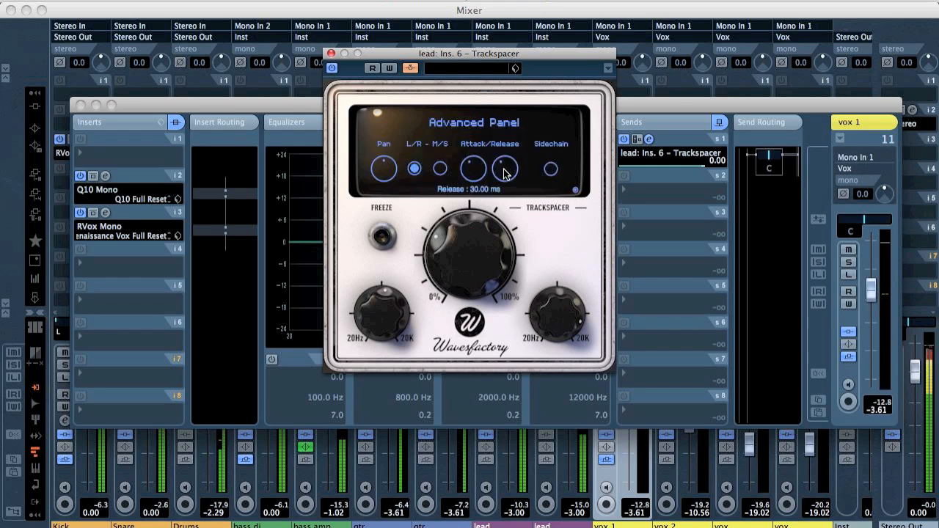
pyautogui.moveTo(505, 165); pyautogui.dragTo(509, 141)
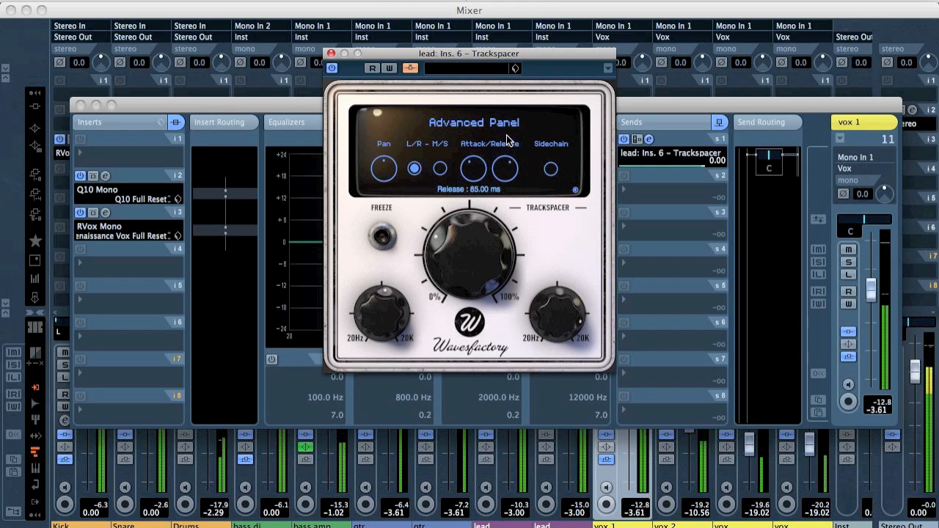
pyautogui.moveTo(464, 169); pyautogui.dragTo(463, 198)
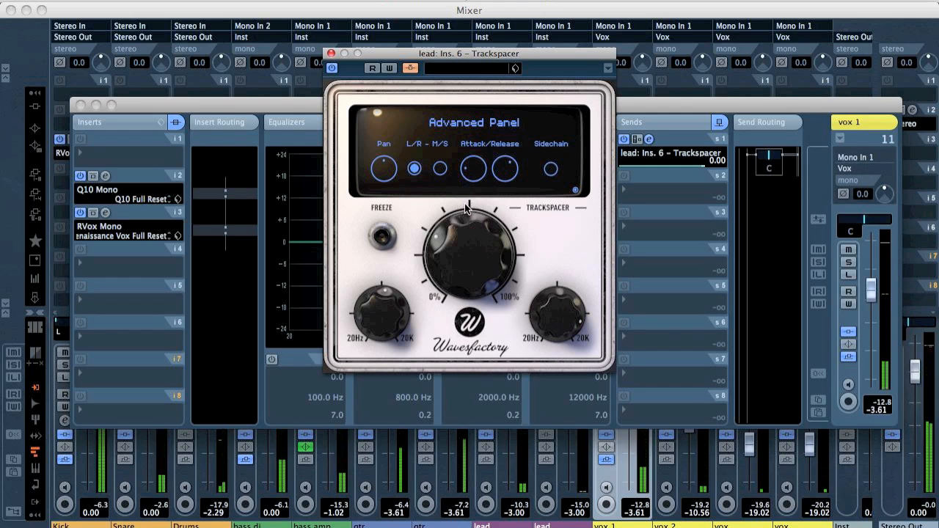
pyautogui.click(331, 54)
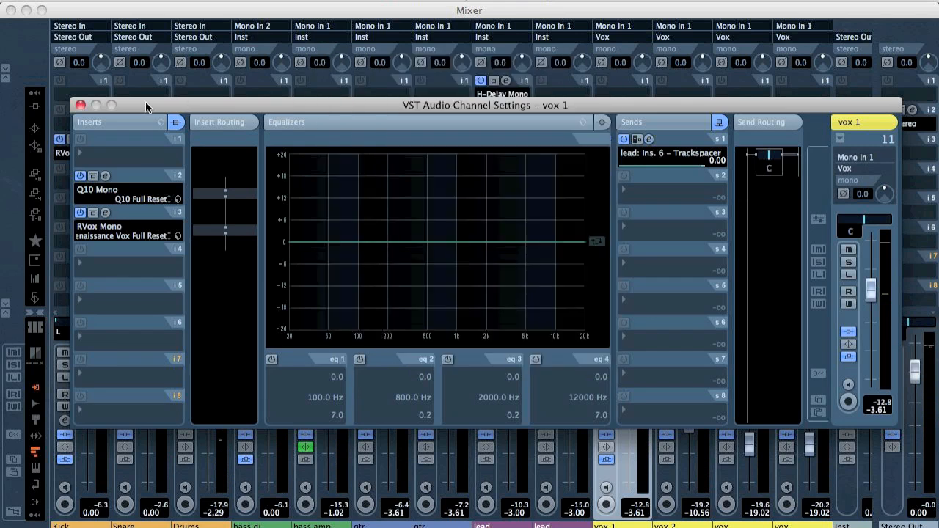
pyautogui.click(81, 104)
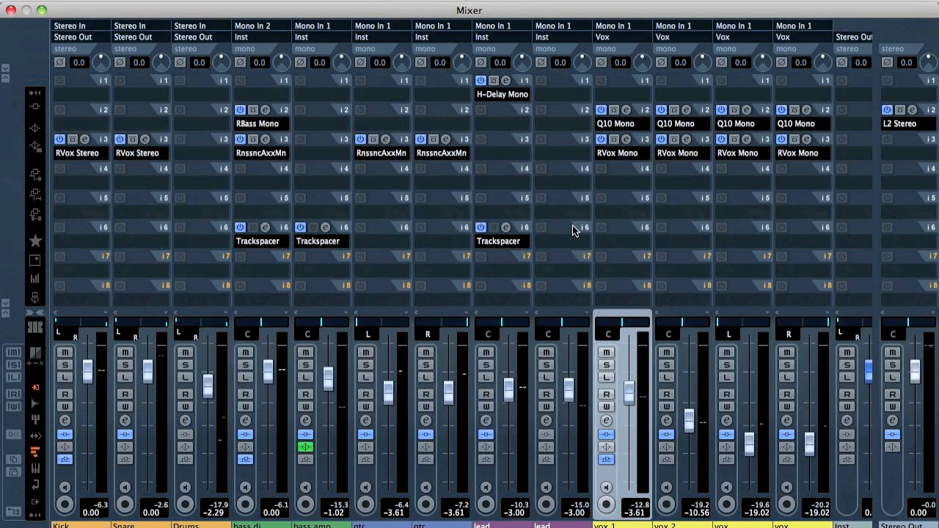
# Add a new group channel to the mixer and route its output to the Inst group.
pyautogui.hotkey('shift', 'g')
pyautogui.click(730, 209)
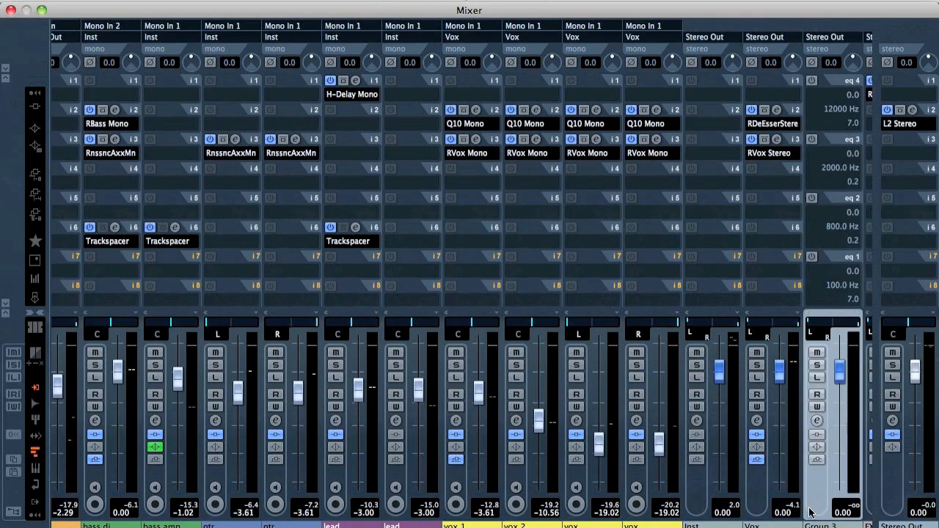
pyautogui.click(827, 37)
pyautogui.moveTo(837, 113)
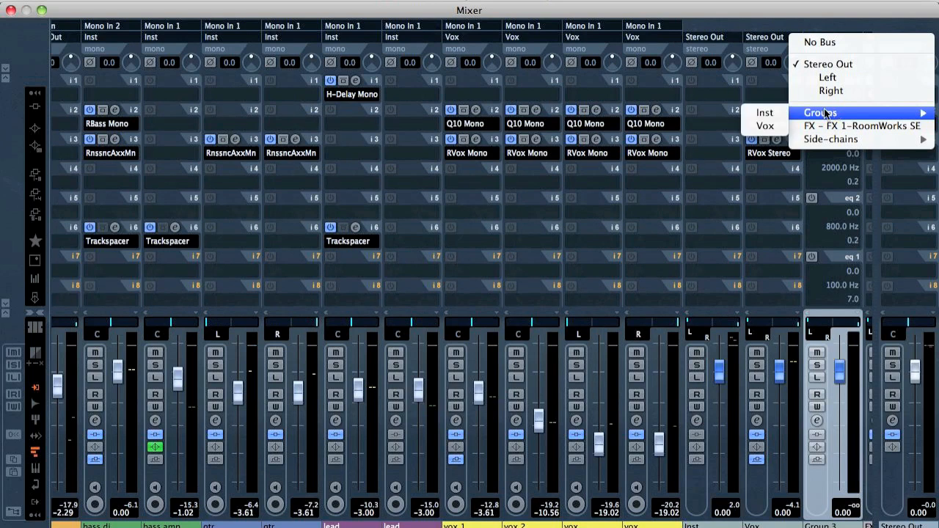
pyautogui.click(765, 126)
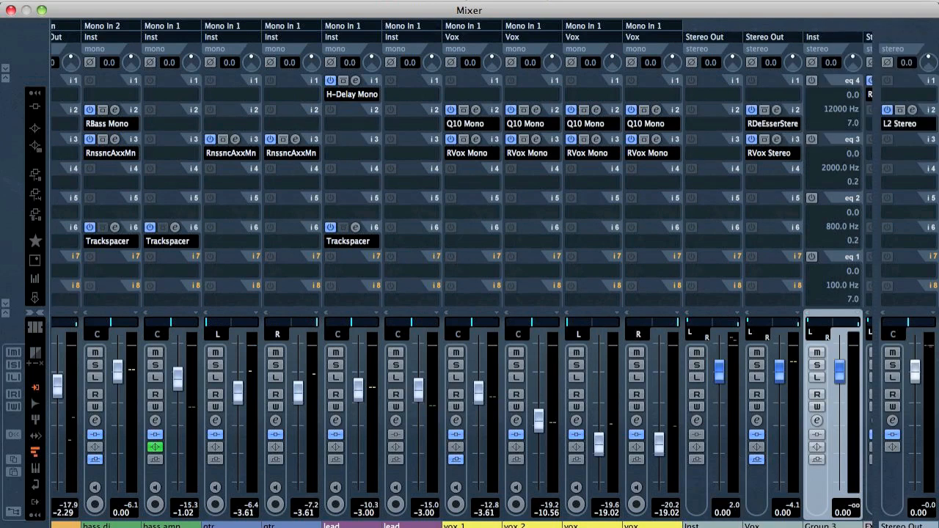
# Select both gtr channels and route their outputs to Group 3.
pyautogui.hscroll(-5, 410, 516)
pyautogui.click(368, 482)
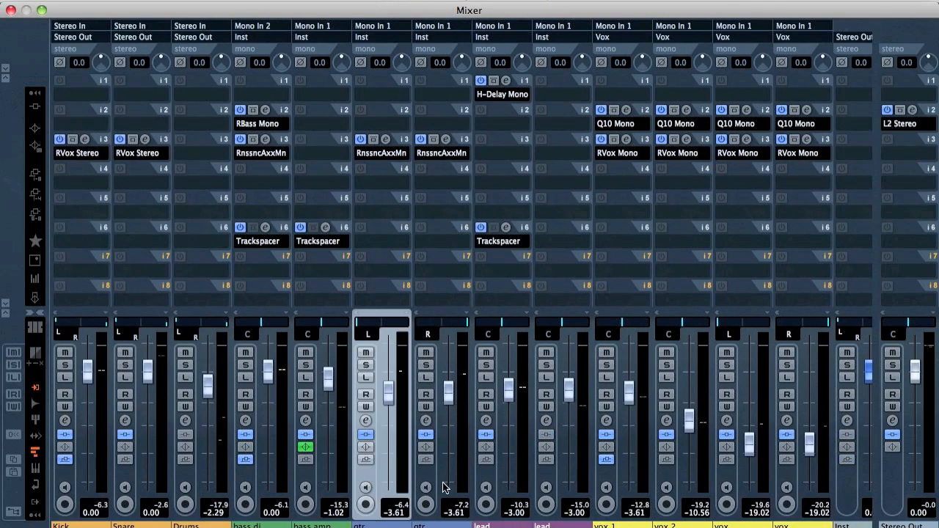
pyautogui.keyDown('shift'); pyautogui.click(431, 484); pyautogui.keyUp('shift')
pyautogui.click(372, 33)
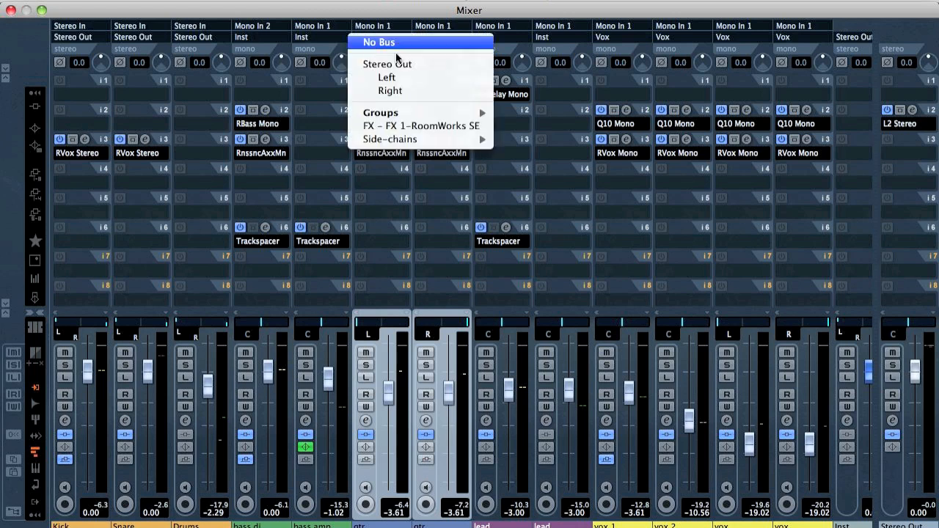
pyautogui.moveTo(439, 114)
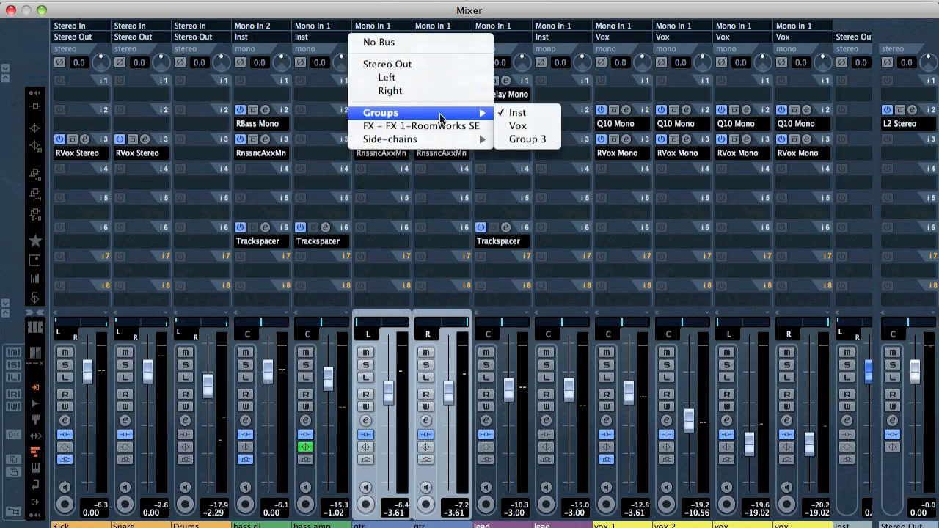
pyautogui.click(538, 140)
# Rename the Group 3 channel as gtrs.
pyautogui.hscroll(5, 820, 523)
pyautogui.doubleClick(775, 526)
pyautogui.write('gtrs')
pyautogui.press('Return')
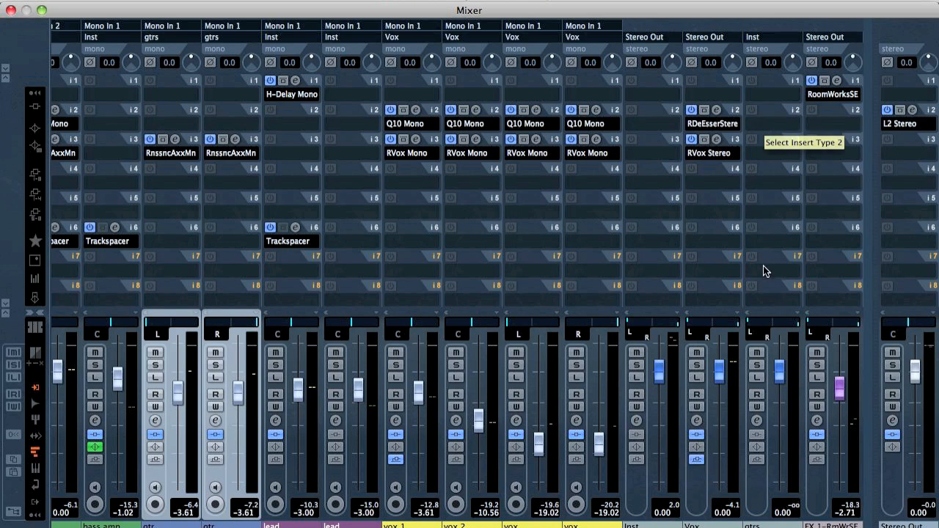
# Load Trackspacer on the gtrs group's insert slot 6, activate its side-chain input, and move its window clear of the Vox channel.
pyautogui.click(767, 243)
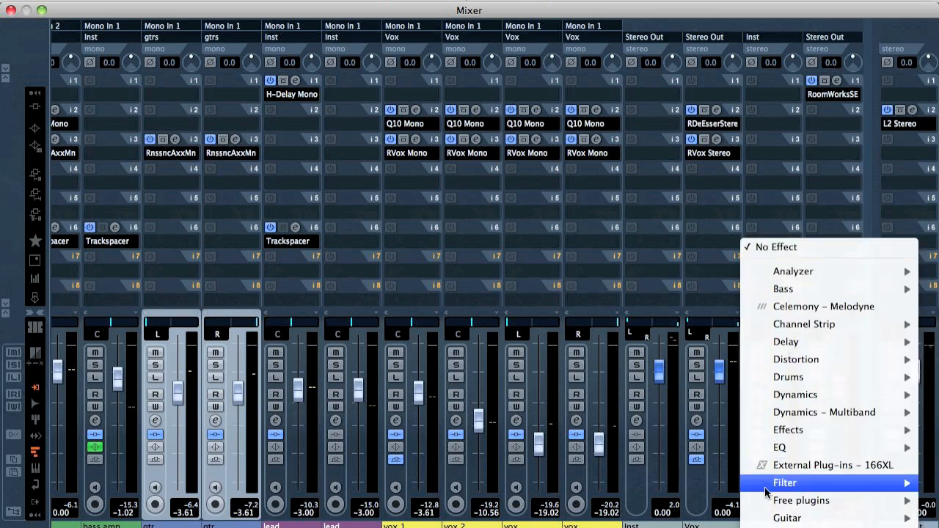
pyautogui.moveTo(807, 292)
pyautogui.moveTo(803, 275)
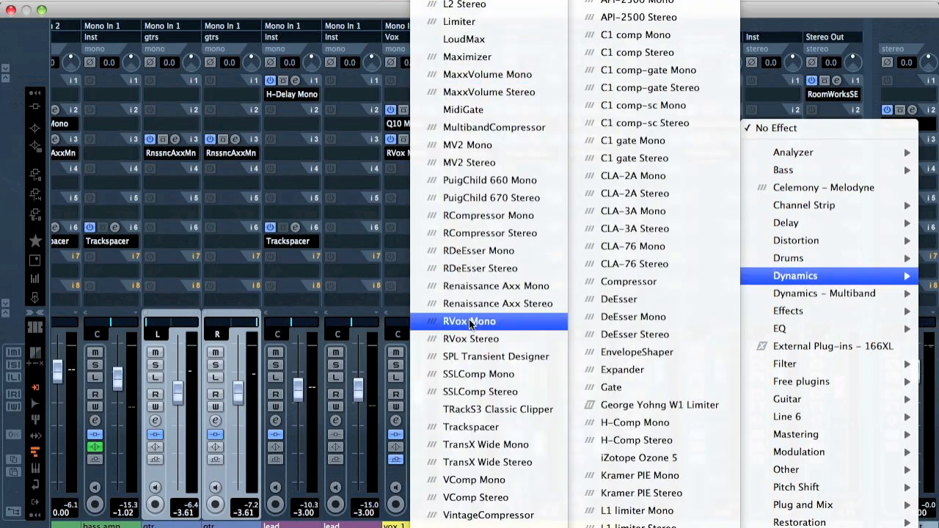
pyautogui.click(489, 431)
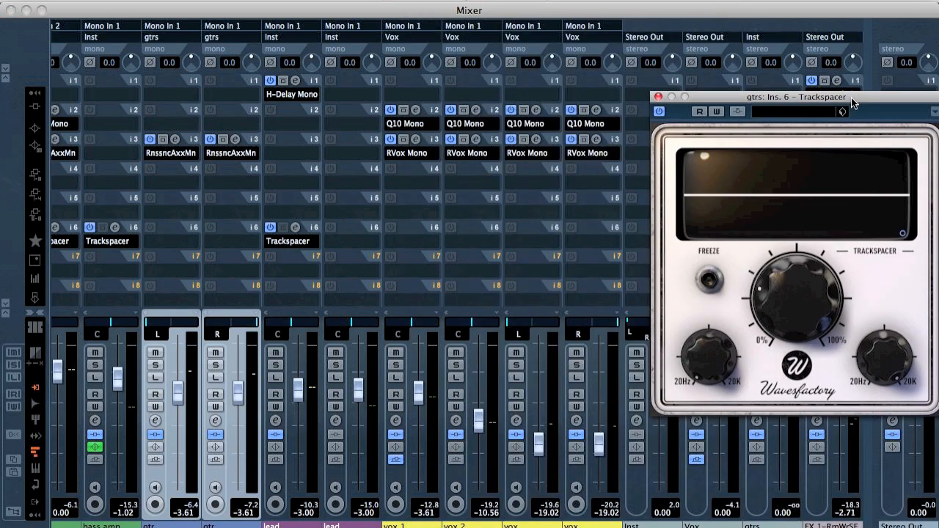
pyautogui.moveTo(852, 97); pyautogui.dragTo(556, 110)
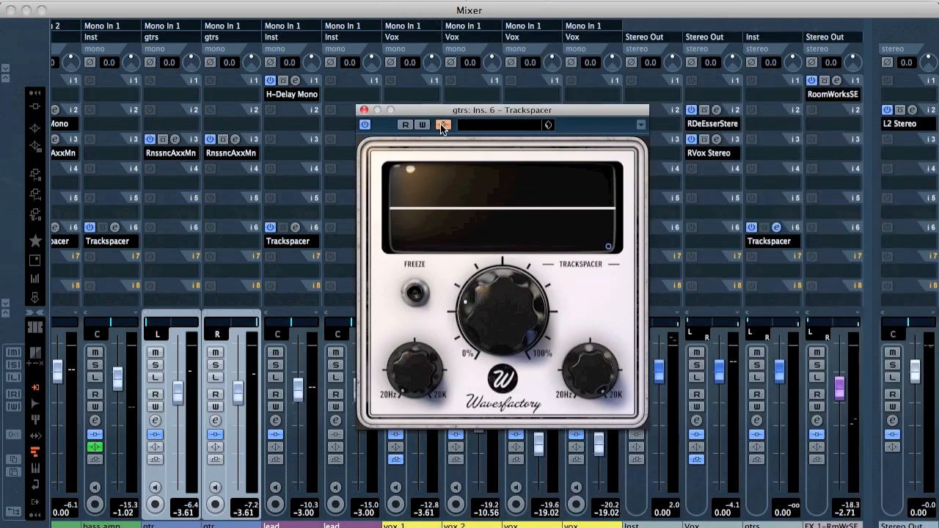
pyautogui.moveTo(496, 110); pyautogui.dragTo(357, 93)
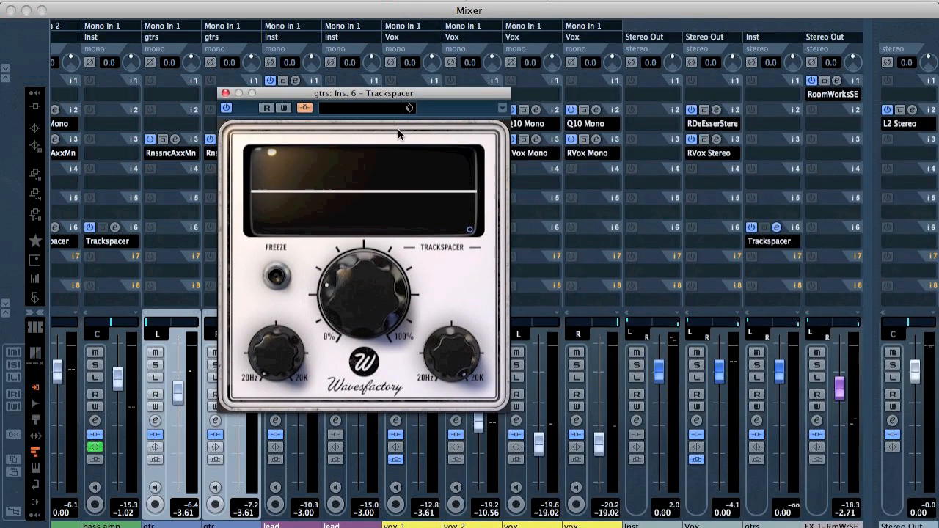
# Route the Vox group's second send to the gtrs Trackspacer side-chain and set its send level to 0.00.
pyautogui.click(697, 424)
pyautogui.click(673, 203)
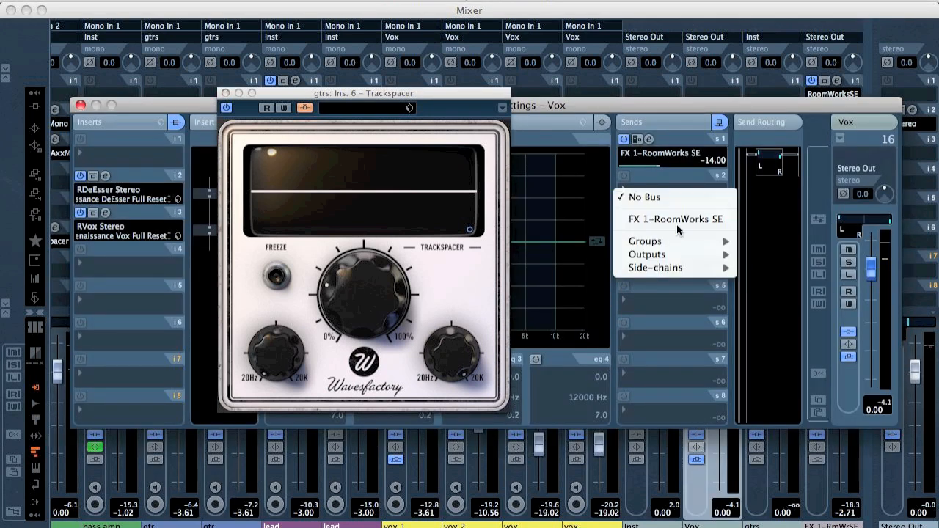
pyautogui.moveTo(672, 241)
pyautogui.moveTo(665, 272)
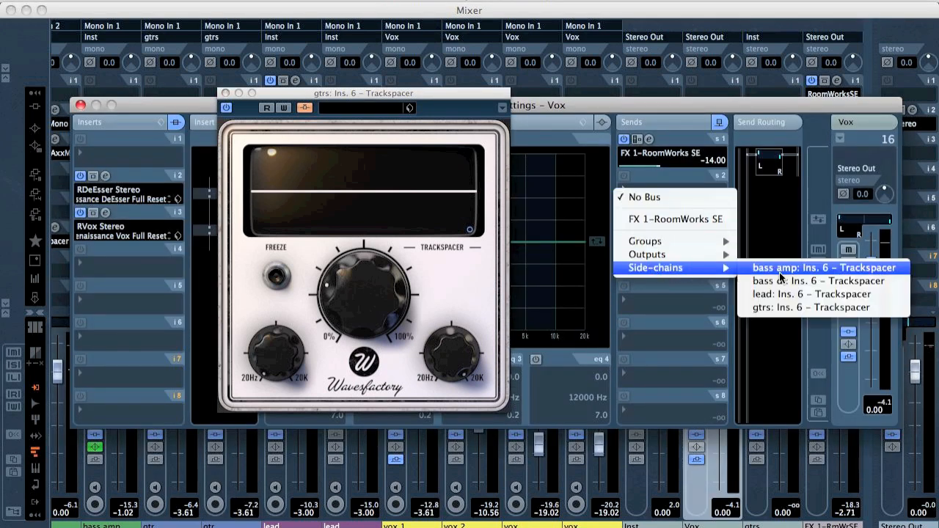
pyautogui.click(789, 308)
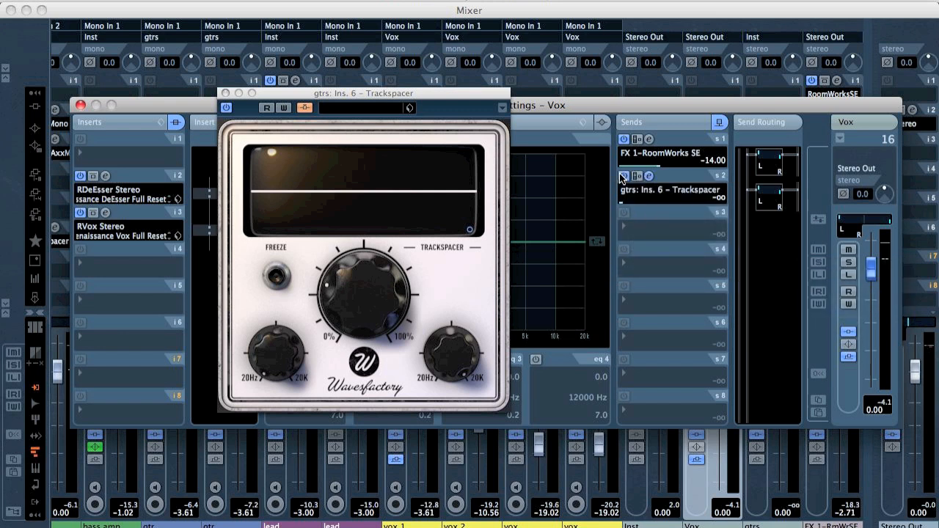
pyautogui.keyDown('super'); pyautogui.click(638, 199); pyautogui.keyUp('super')
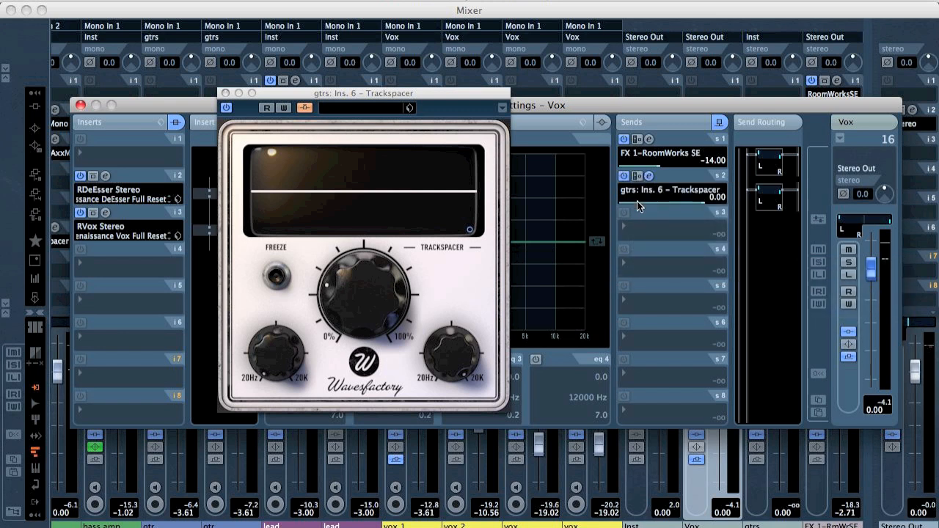
# Examine the pan and L/R - M/S options in the gtrs Trackspacer's Advanced Panel.
pyautogui.click(470, 232)
pyautogui.click(470, 231)
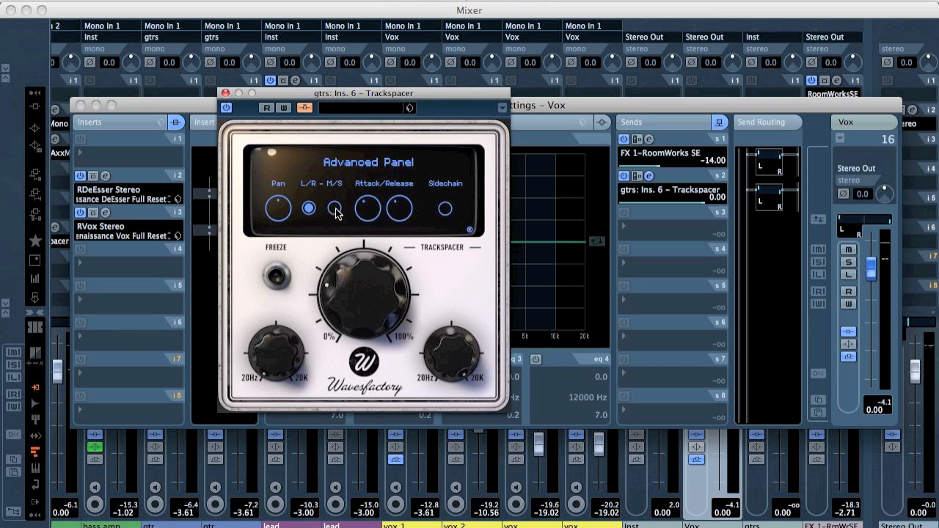
pyautogui.moveTo(282, 204); pyautogui.dragTo(276, 226)
pyautogui.click(470, 230)
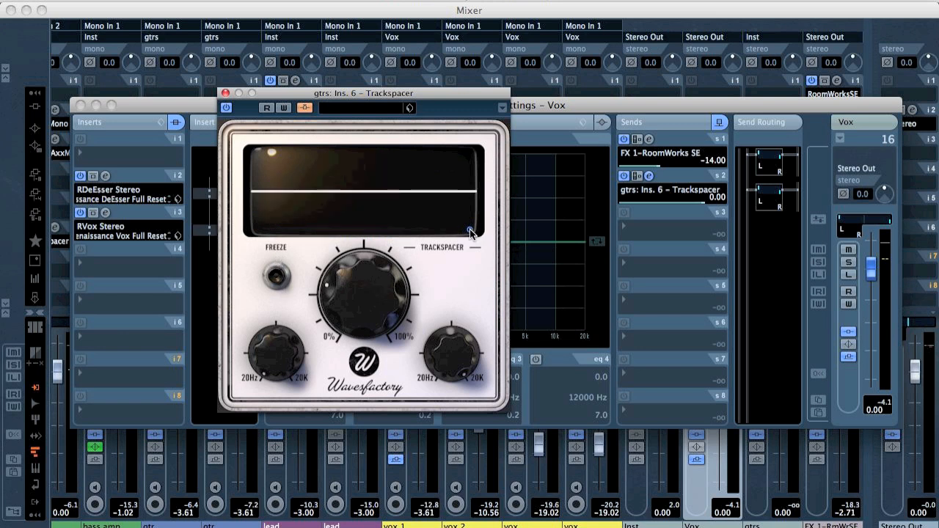
# Start playback, raise the gtrs Trackspacer's low-frequency limit, and check its ratio setting.
pyautogui.press('space')
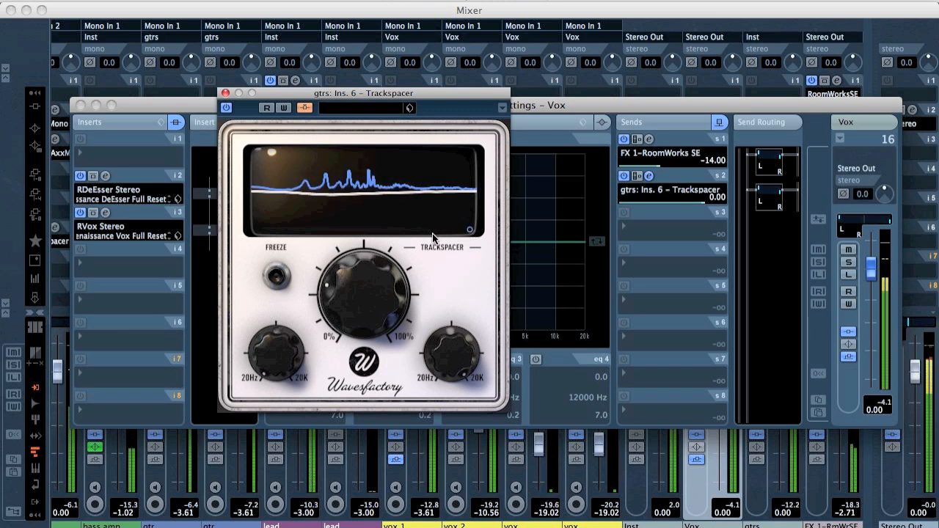
pyautogui.moveTo(354, 285)
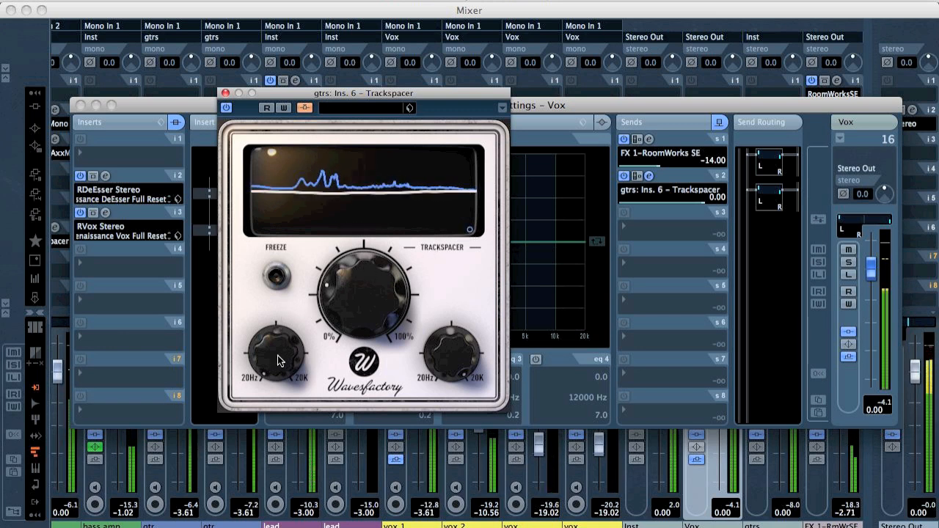
pyautogui.moveTo(277, 358)
pyautogui.moveTo(278, 358); pyautogui.dragTo(274, 294)
pyautogui.moveTo(273, 347)
pyautogui.mouseDown()
pyautogui.moveTo(268, 330)
pyautogui.moveTo(267, 340)
pyautogui.mouseUp()
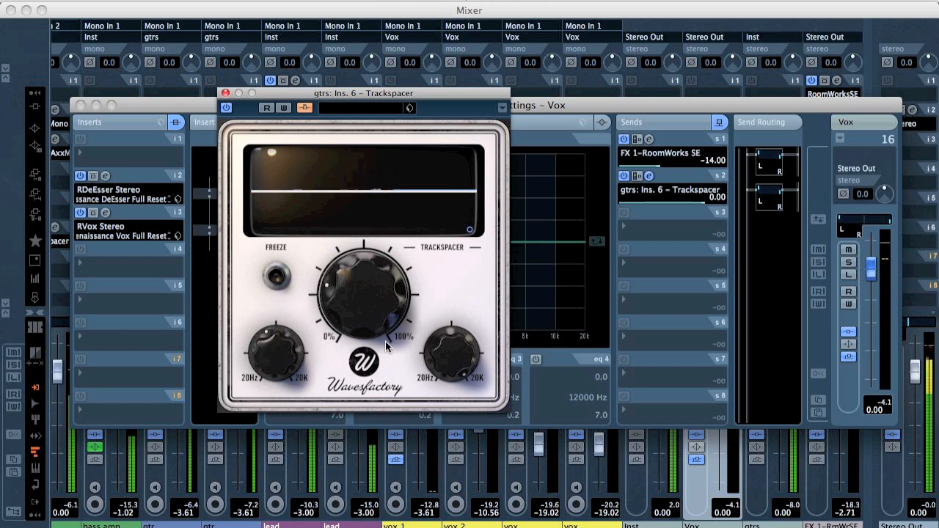
pyautogui.moveTo(385, 341)
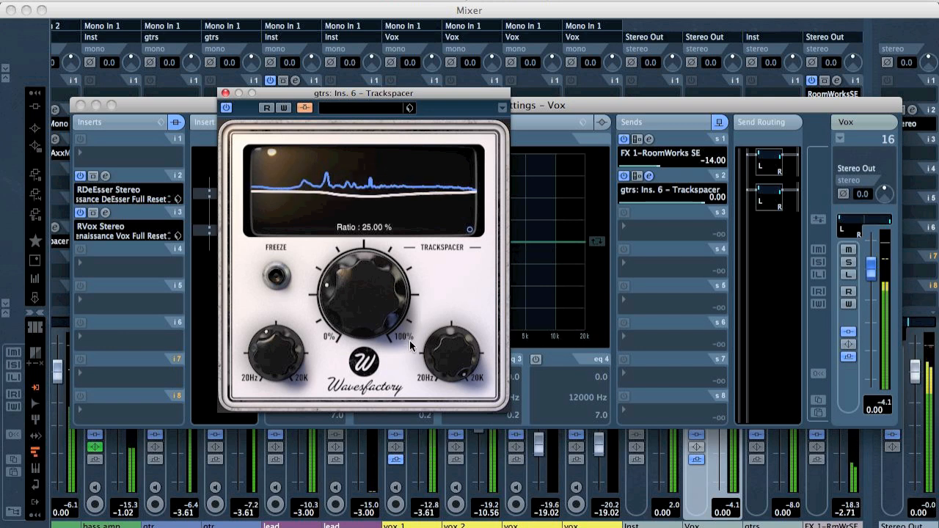
# Close the Trackspacer and Vox channel settings, and set the Vox group's RVox Stereo to Comp -13.5 and Gate about -42.5.
pyautogui.click(225, 93)
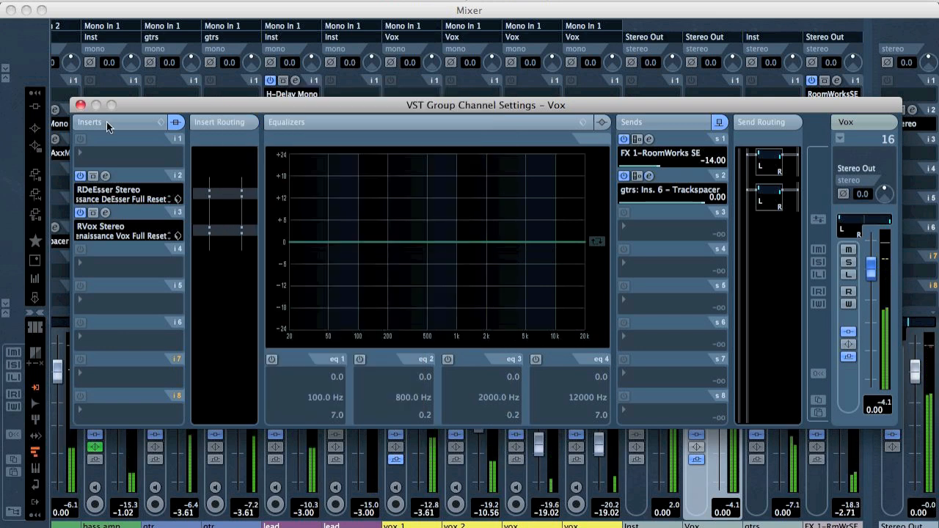
pyautogui.click(79, 105)
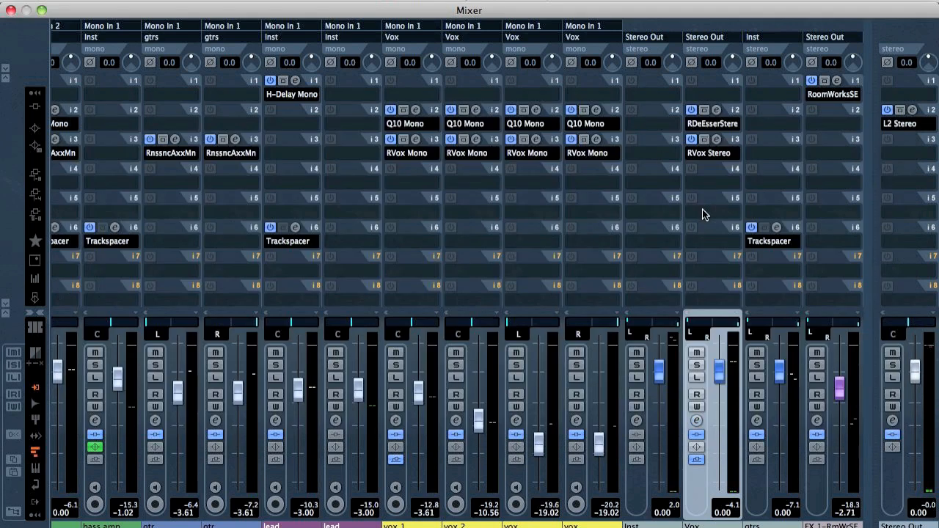
pyautogui.click(716, 140)
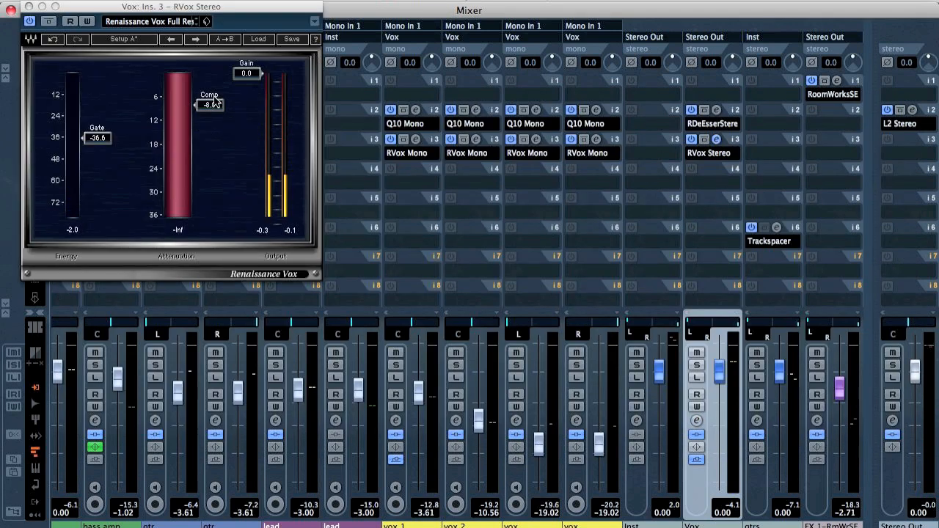
pyautogui.moveTo(97, 138); pyautogui.dragTo(96, 149)
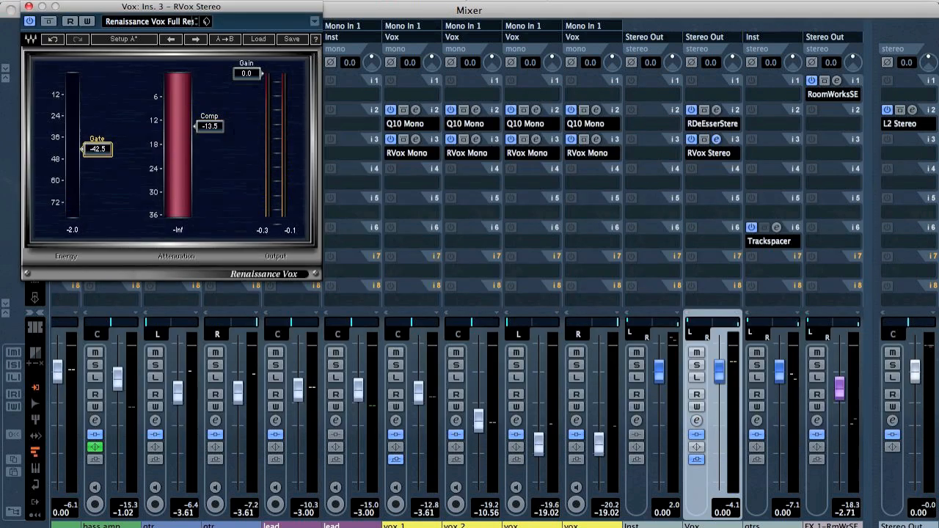
pyautogui.click(29, 7)
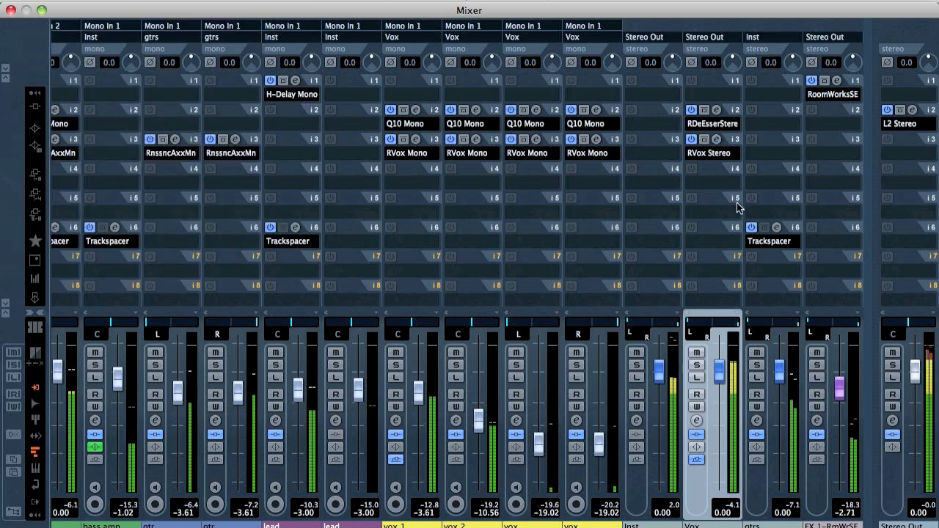
# Reopen the gtrs Trackspacer and lower the output gain of the Vox group's RVox Stereo.
pyautogui.click(777, 226)
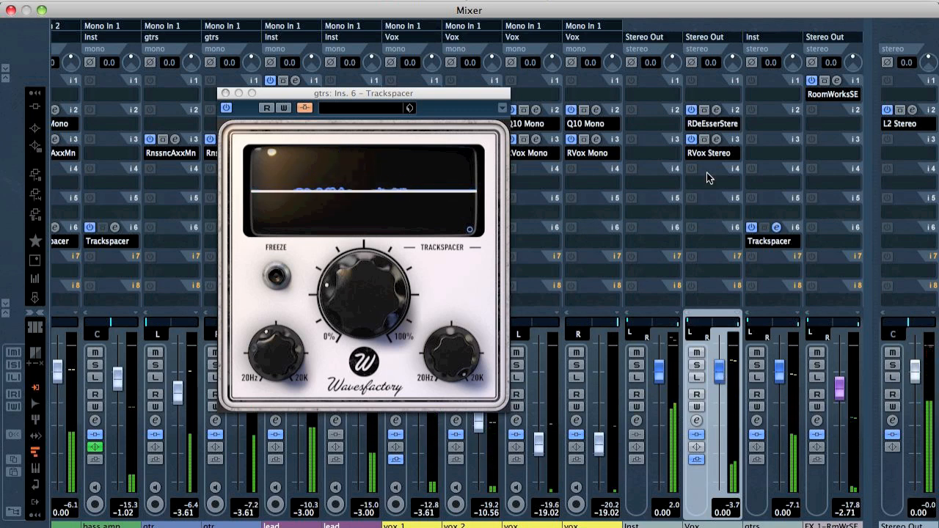
pyautogui.click(716, 138)
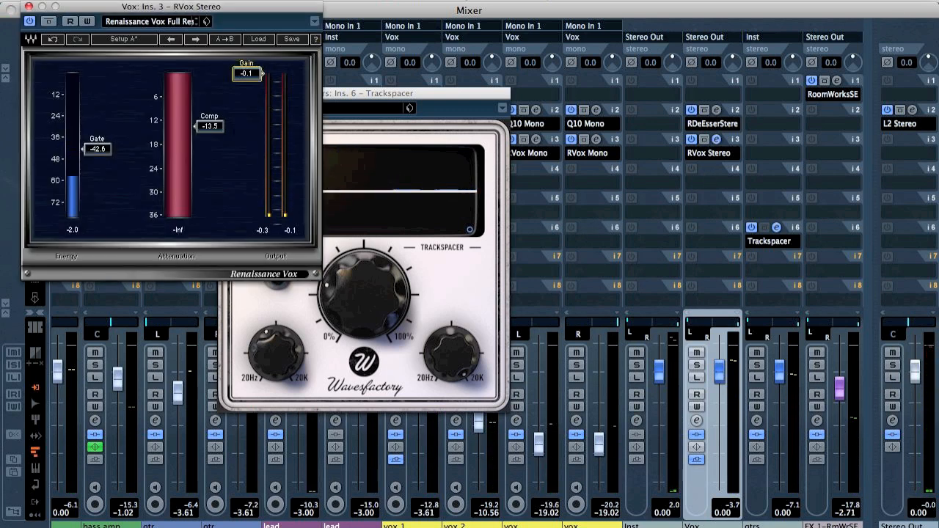
pyautogui.moveTo(256, 96); pyautogui.dragTo(256, 94)
pyautogui.click(29, 6)
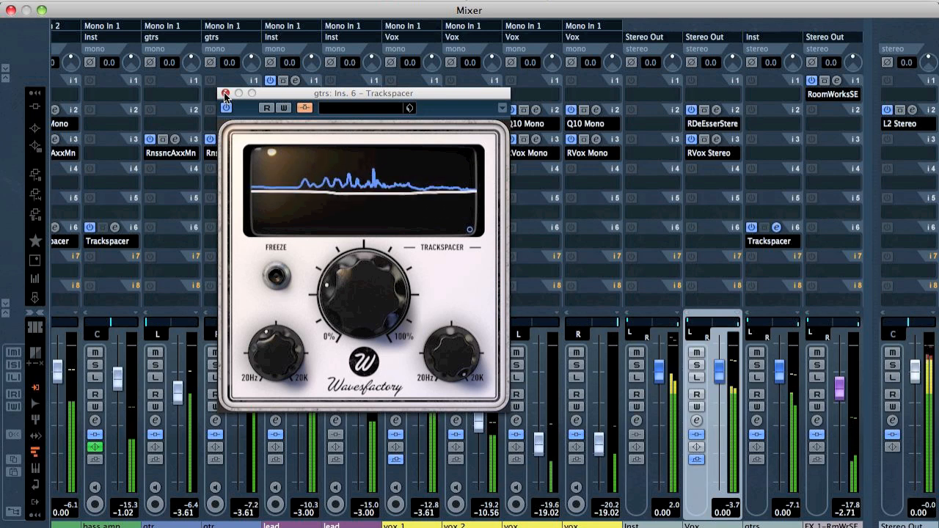
# Restart playback and compare the mix with the gtrs Trackspacer bypassed and active.
pyautogui.press('space')
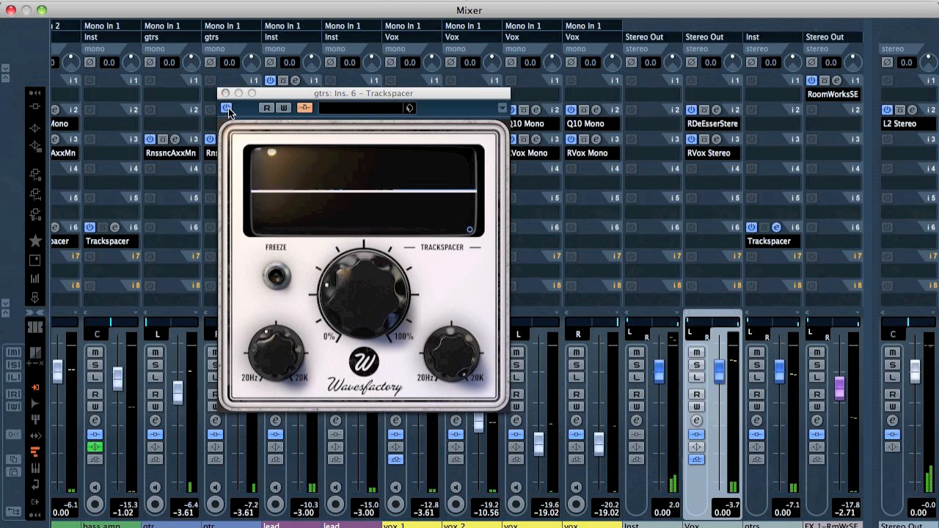
pyautogui.press('space')
pyautogui.click(228, 109)
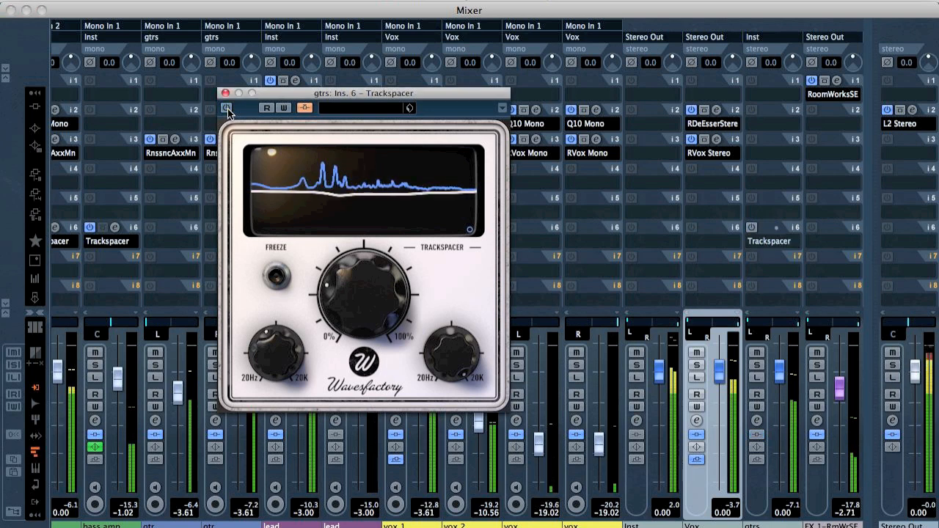
pyautogui.click(229, 108)
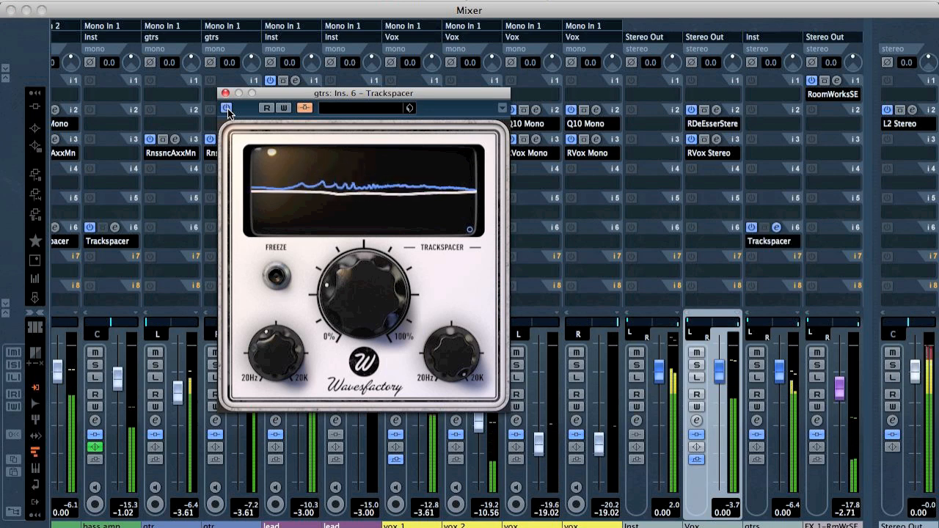
# Reduce the gtrs Trackspacer's ratio to about 19 %.
pyautogui.moveTo(393, 294); pyautogui.dragTo(362, 294)
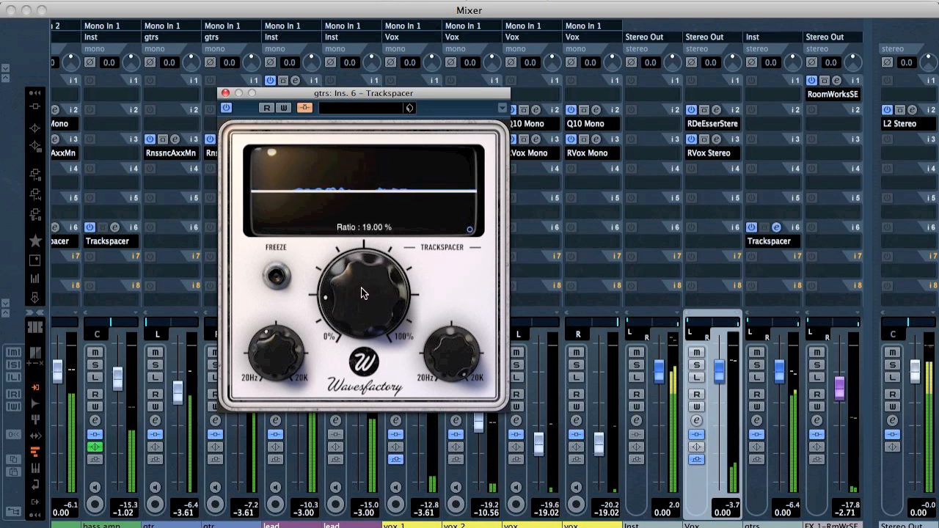
pyautogui.scroll(-1, 362, 294)
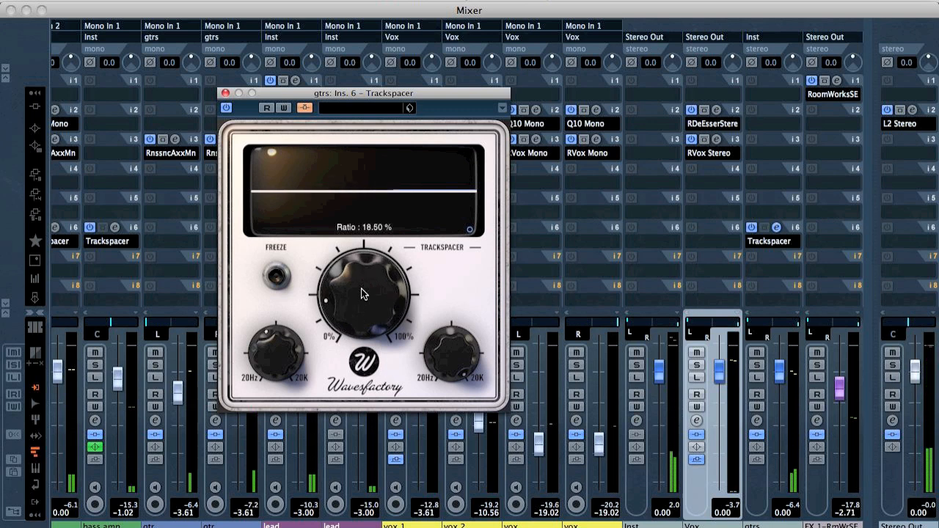
pyautogui.scroll(1, 362, 294)
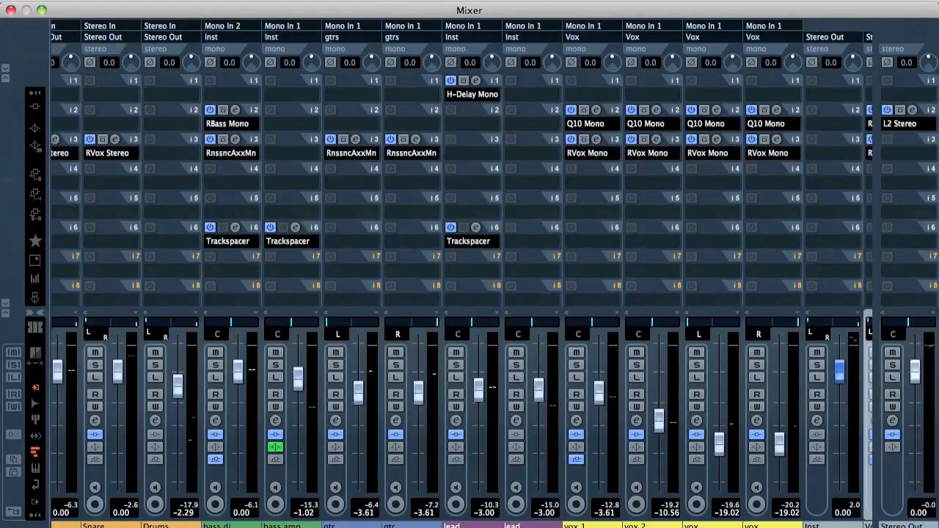
# Load Trackspacer on the Inst group's insert slot 6, activate its side-chain input, and move its window clear of the Vox channel.
pyautogui.hscroll(-2, 462, 272)
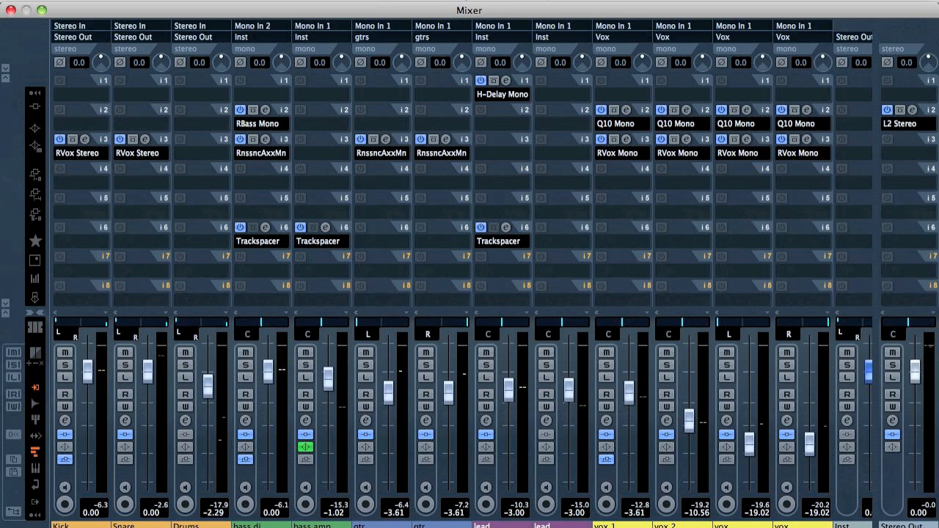
pyautogui.hscroll(5, 462, 271)
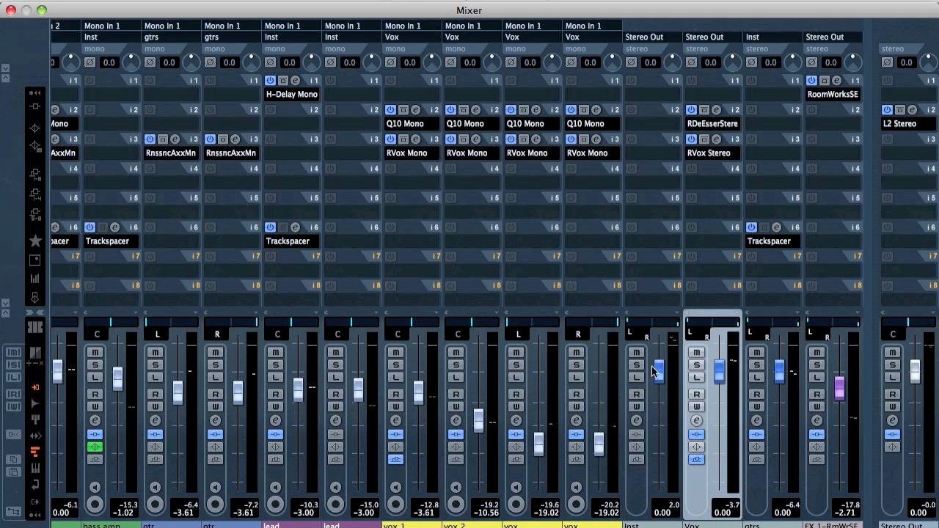
pyautogui.click(642, 241)
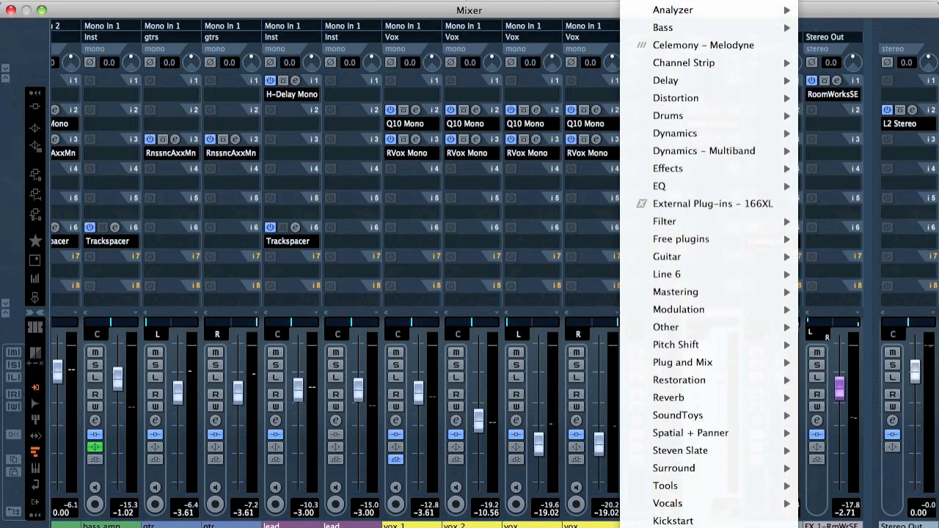
pyautogui.moveTo(658, 135)
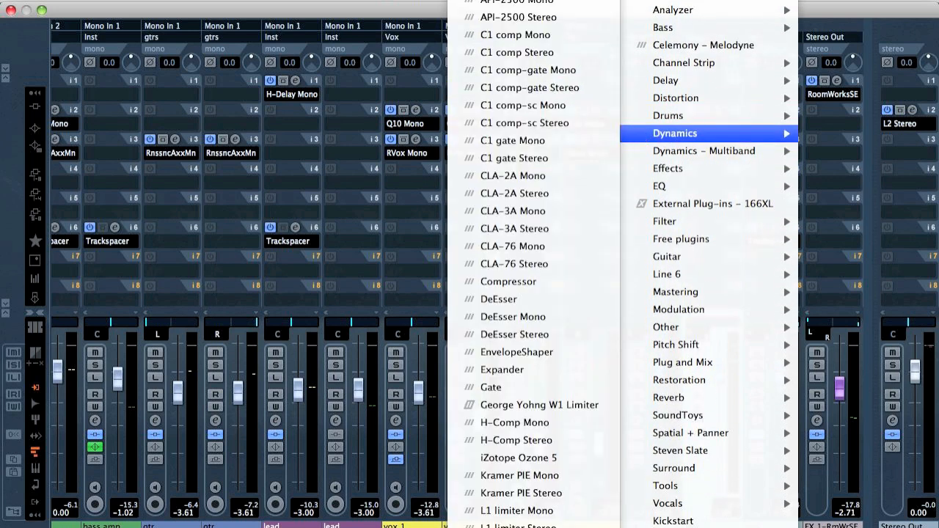
pyautogui.click(375, 428)
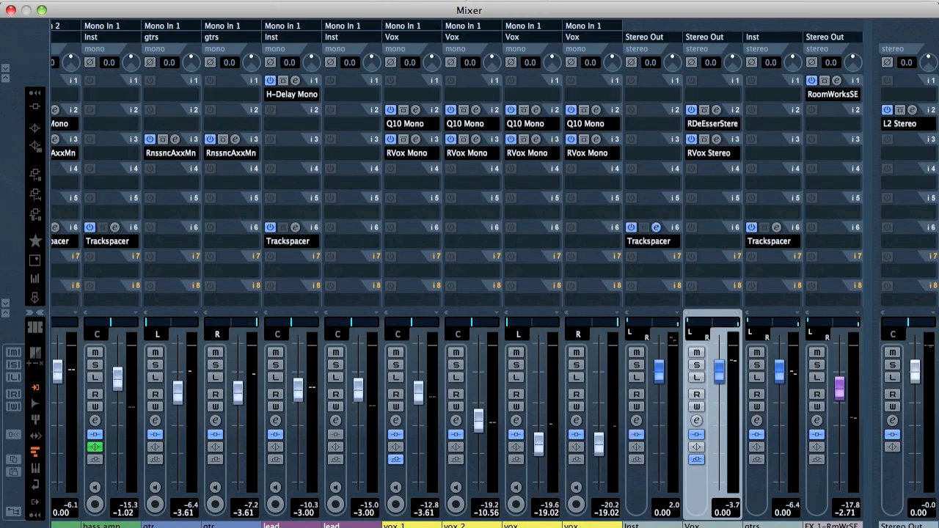
pyautogui.moveTo(936, 119); pyautogui.dragTo(394, 122)
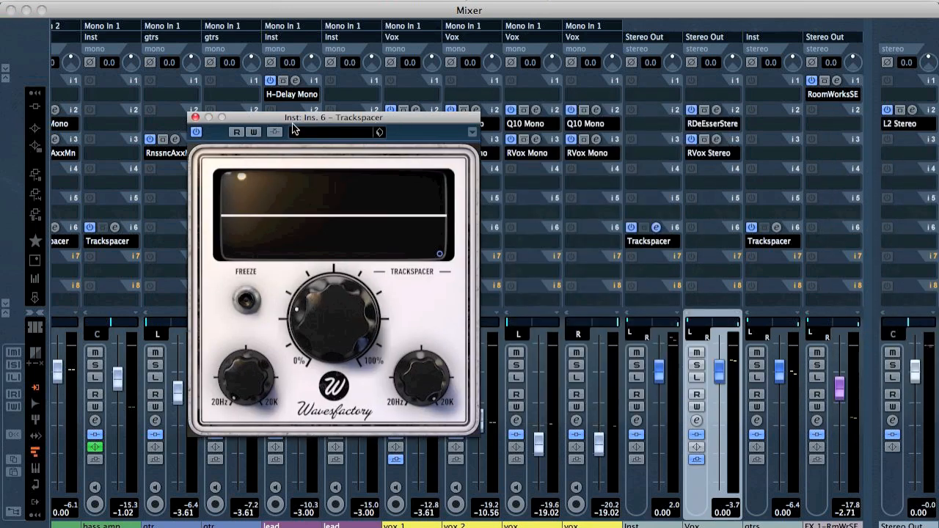
pyautogui.click(275, 133)
# Examine the attack and release controls in the Inst Trackspacer's Advanced Panel.
pyautogui.click(440, 254)
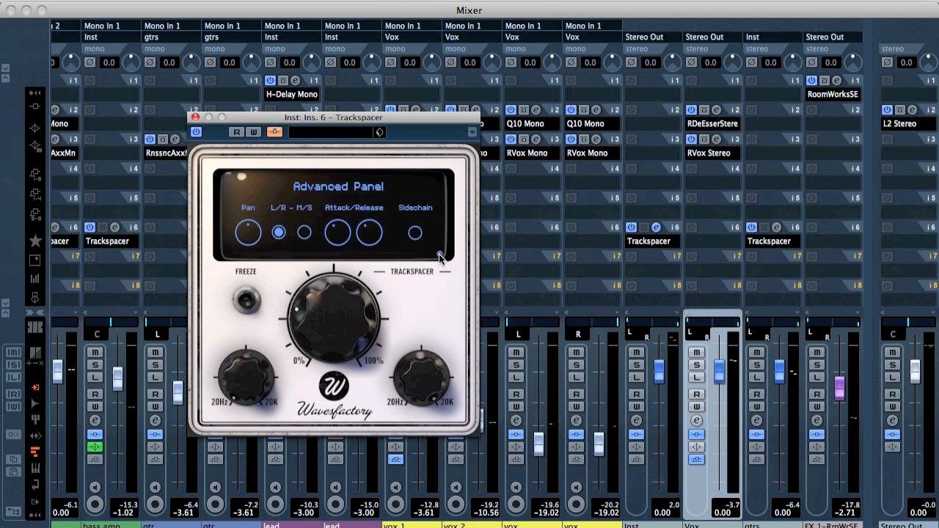
pyautogui.moveTo(344, 237); pyautogui.dragTo(373, 257)
pyautogui.click(439, 255)
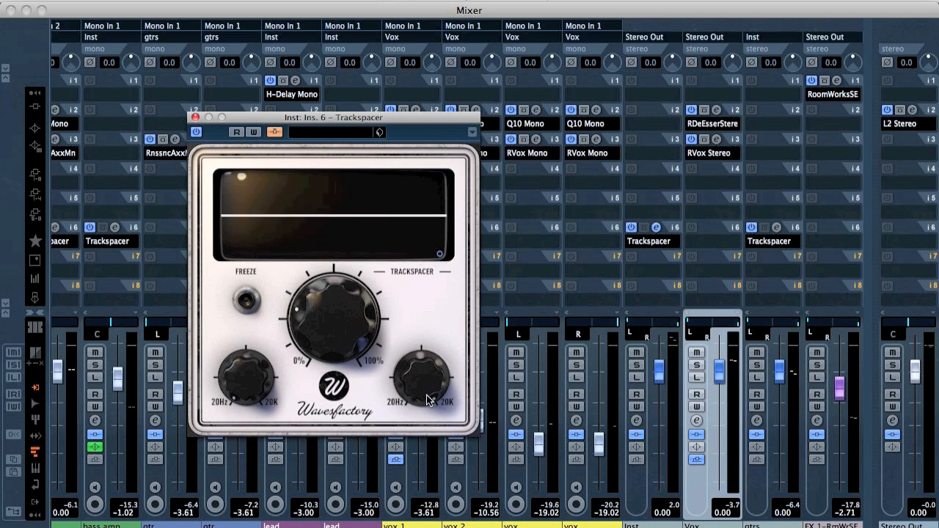
# Narrow the Inst Trackspacer's frequency range by lowering the high limit and raising the low limit.
pyautogui.moveTo(419, 369)
pyautogui.moveTo(419, 369)
pyautogui.mouseDown()
pyautogui.moveTo(413, 395)
pyautogui.moveTo(418, 381)
pyautogui.mouseUp()
pyautogui.moveTo(259, 377)
pyautogui.moveTo(259, 376); pyautogui.dragTo(275, 325)
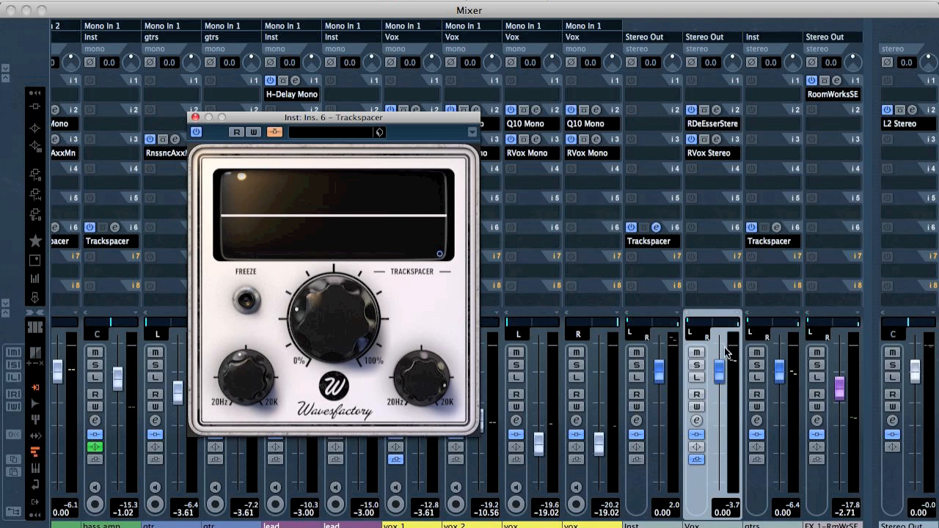
# Route the Vox group's send 3 to the side-chain of the Inst insert 6 Trackspacer at a send level of 0.00.
pyautogui.click(697, 420)
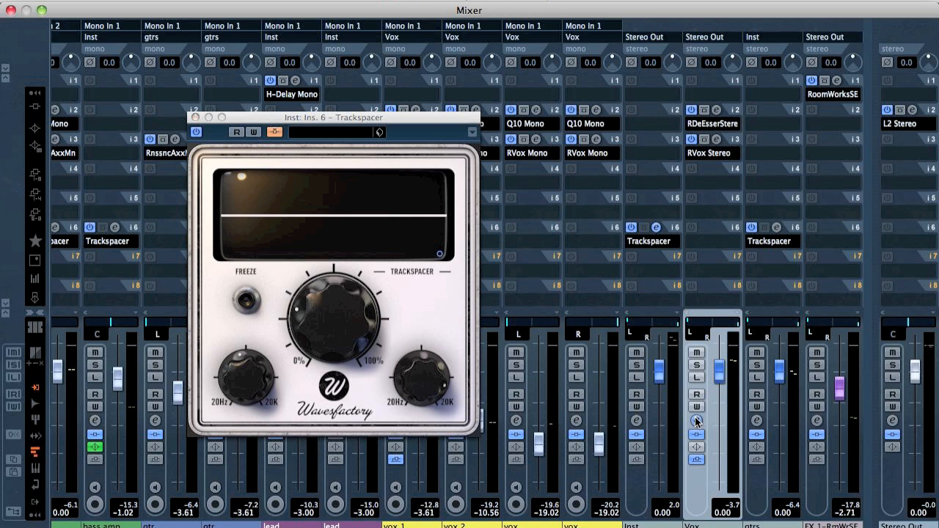
pyautogui.click(645, 217)
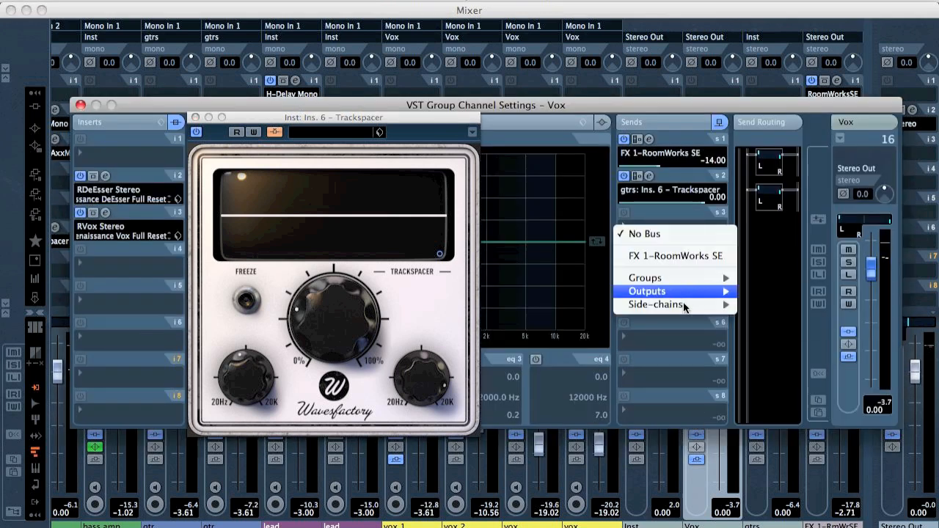
pyautogui.moveTo(686, 307)
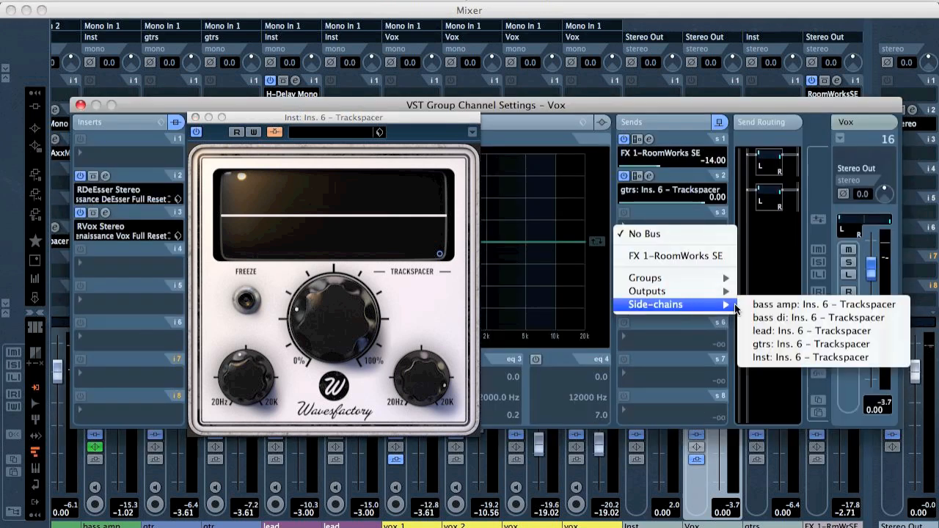
pyautogui.click(796, 362)
pyautogui.click(643, 237)
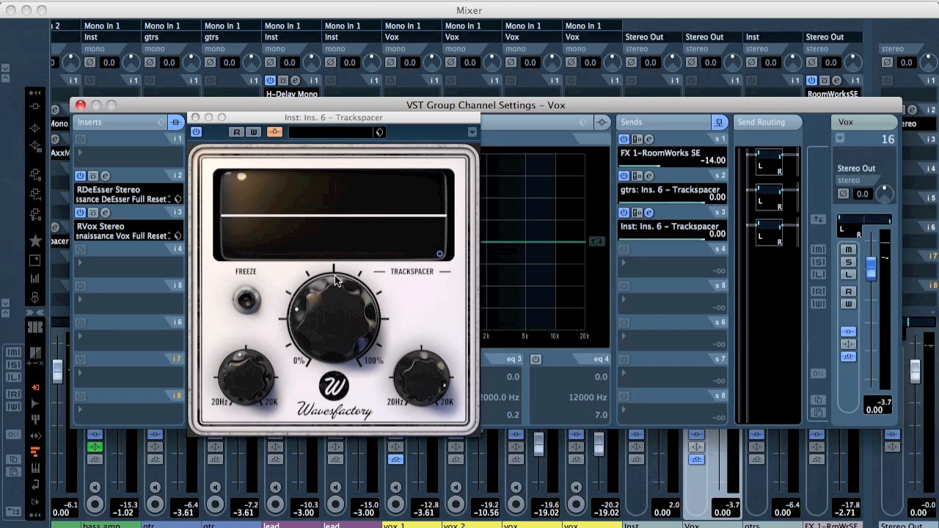
# Raise the Inst Trackspacer's ratio to 100 % during playback to hear the exaggerated effect.
pyautogui.moveTo(336, 285)
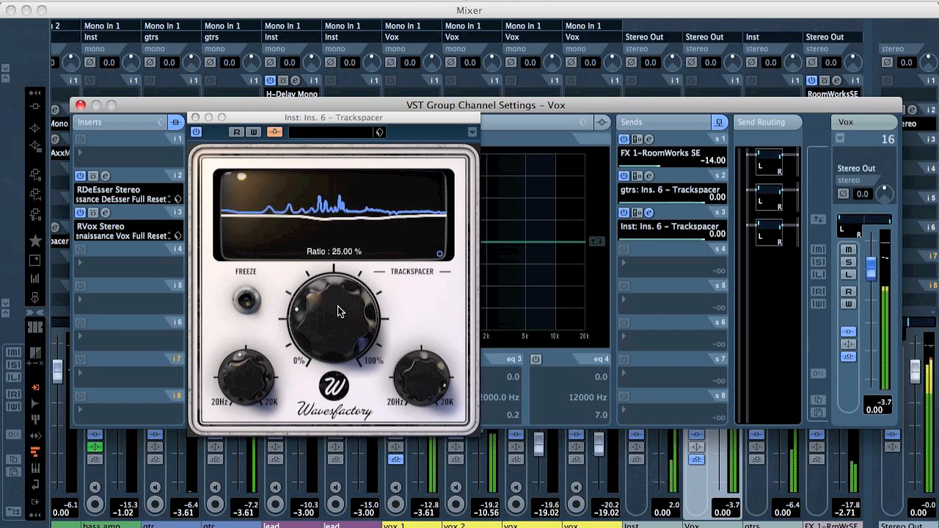
pyautogui.click(336, 311)
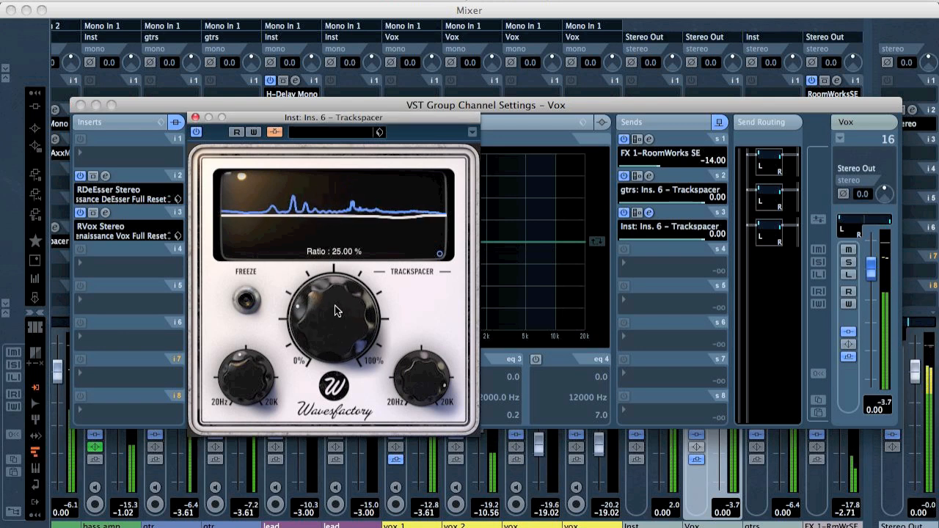
pyautogui.moveTo(334, 311); pyautogui.dragTo(360, 168)
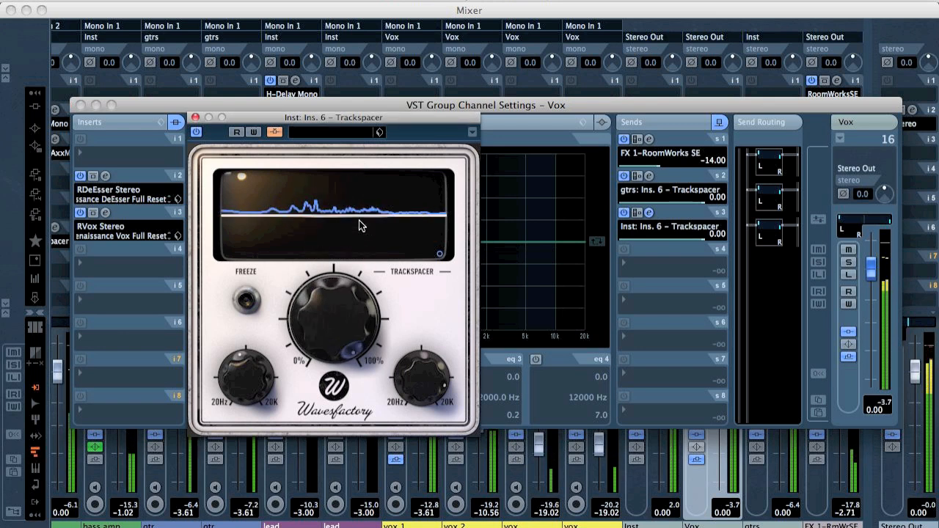
pyautogui.moveTo(350, 323)
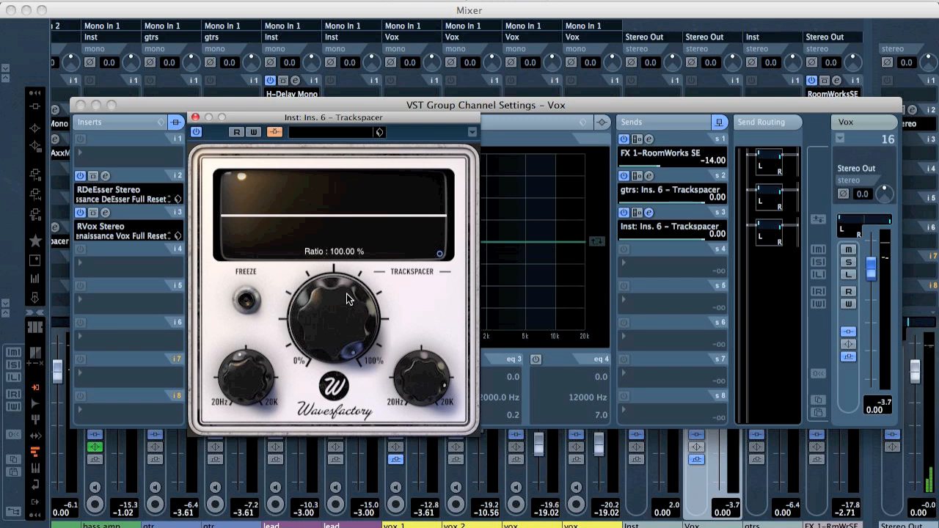
# Lower the Inst Trackspacer's ratio to roughly a quarter of its range and slightly adjust the low frequency limit.
pyautogui.moveTo(348, 297); pyautogui.dragTo(340, 327)
pyautogui.moveTo(337, 332); pyautogui.dragTo(299, 340)
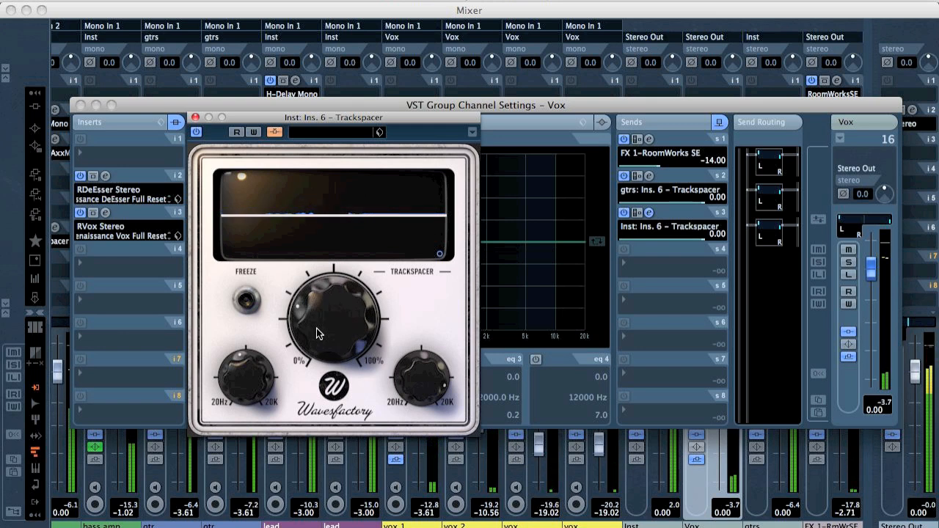
pyautogui.moveTo(257, 379); pyautogui.dragTo(253, 377)
pyautogui.moveTo(335, 320)
pyautogui.mouseDown()
pyautogui.moveTo(323, 332)
pyautogui.moveTo(328, 317)
pyautogui.mouseUp()
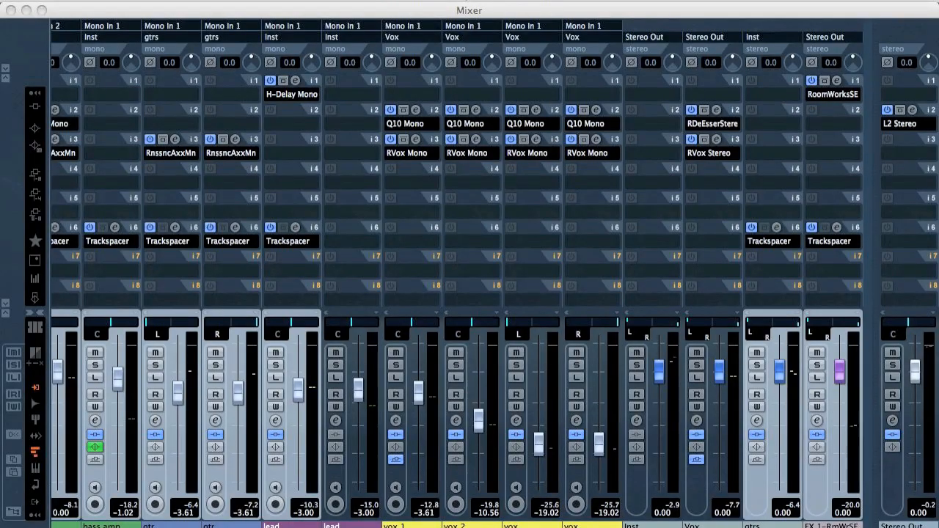
# Compare the playing mix with and without Trackspacer by repeatedly toggling the slot 6 inserts on all selected channels together, ending with them active.
pyautogui.hscroll(-4, 462, 272)
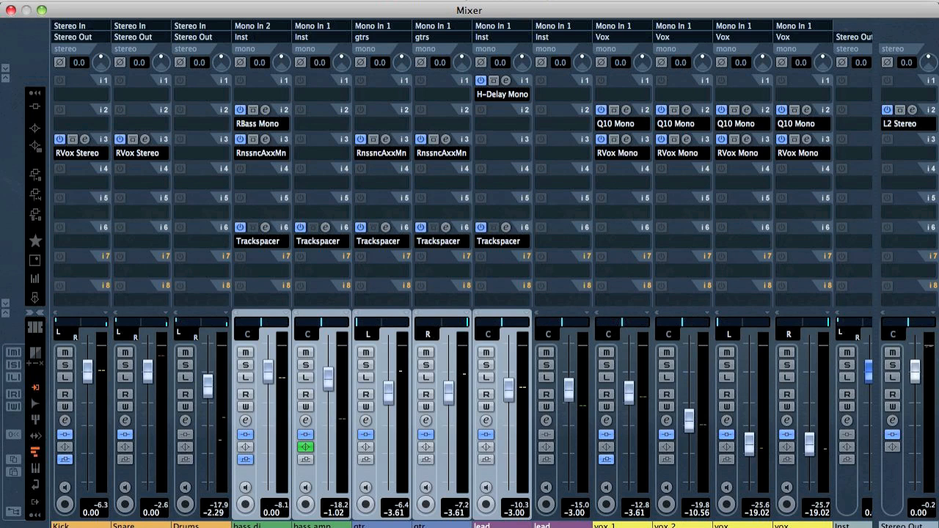
pyautogui.hscroll(4, 462, 271)
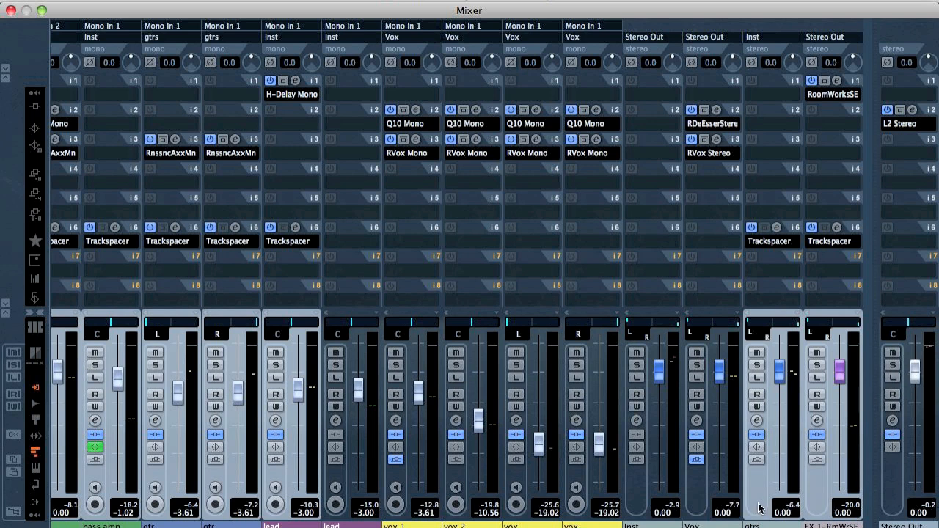
pyautogui.hscroll(-4, 759, 508)
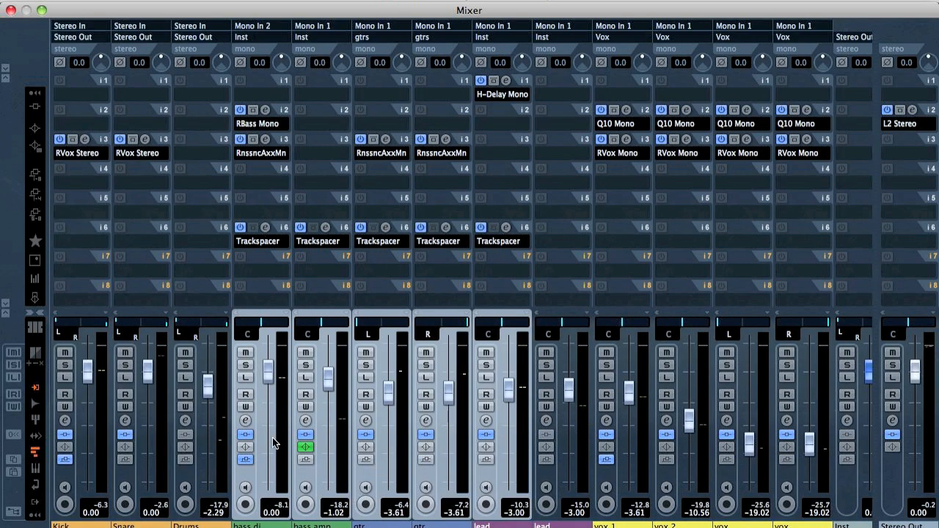
pyautogui.hscroll(4, 446, 483)
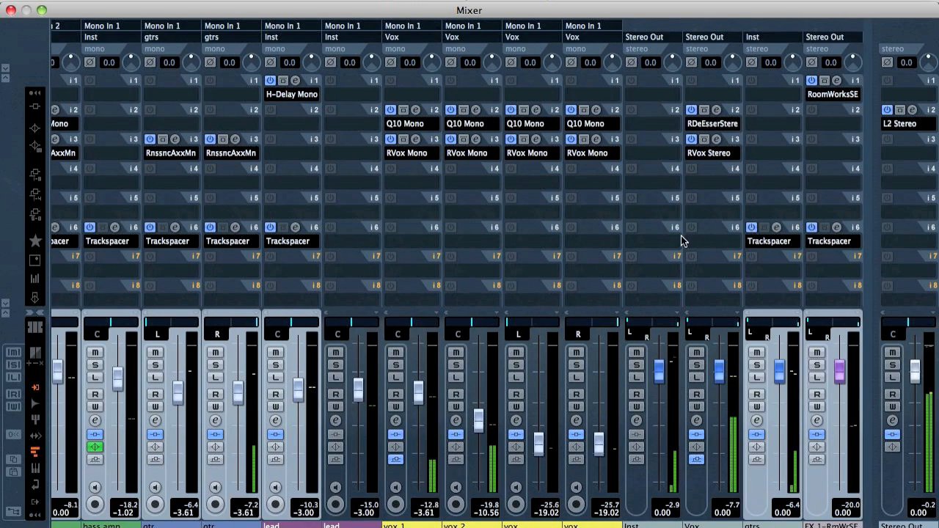
pyautogui.keyDown('alt'); pyautogui.click(751, 227); pyautogui.keyUp('alt')
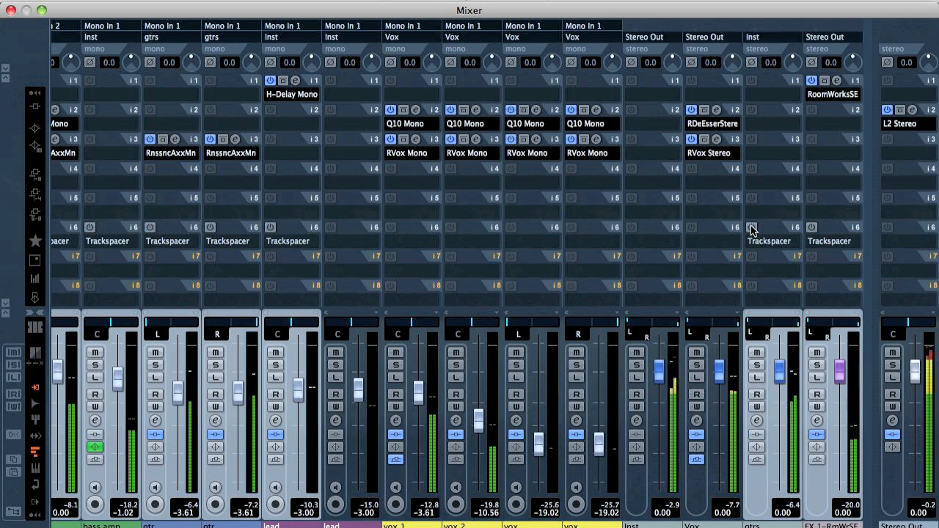
pyautogui.keyDown('alt'); pyautogui.click(751, 228); pyautogui.keyUp('alt')
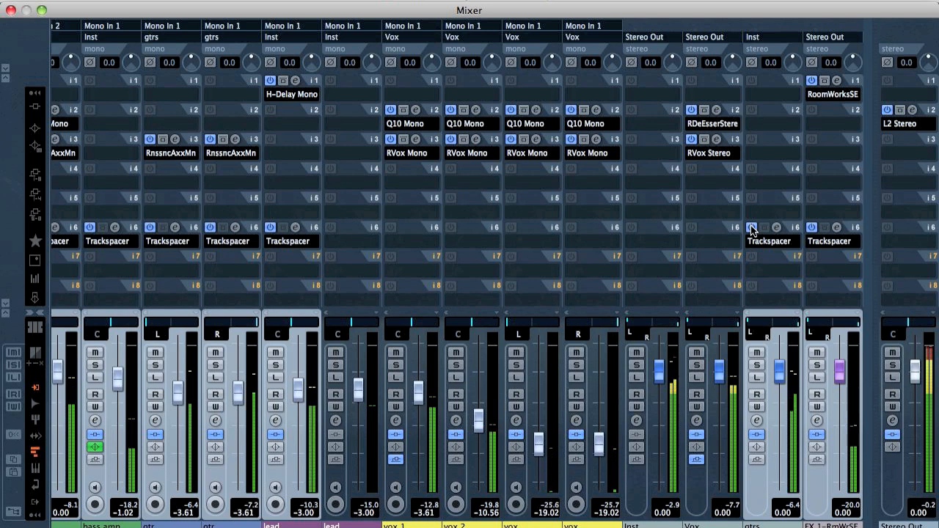
pyautogui.keyDown('alt'); pyautogui.click(752, 228); pyautogui.keyUp('alt')
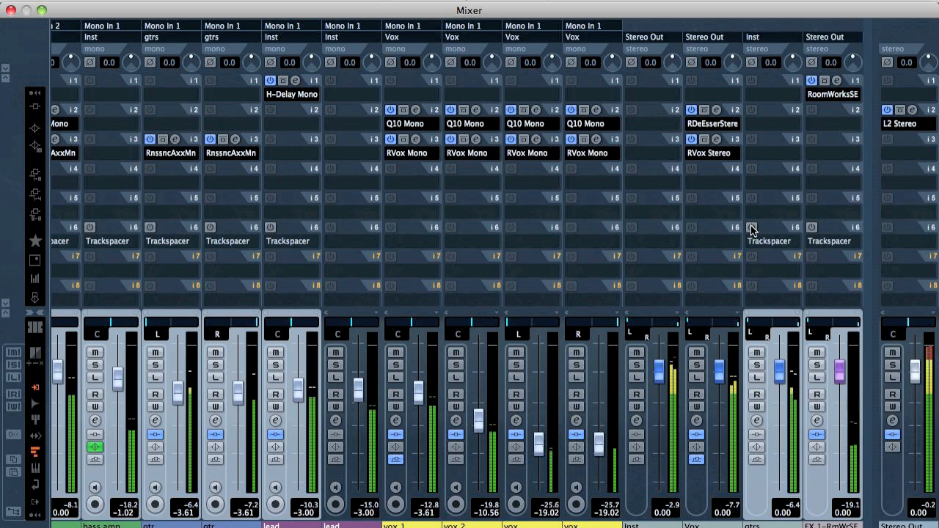
pyautogui.keyDown('alt'); pyautogui.click(752, 227); pyautogui.keyUp('alt')
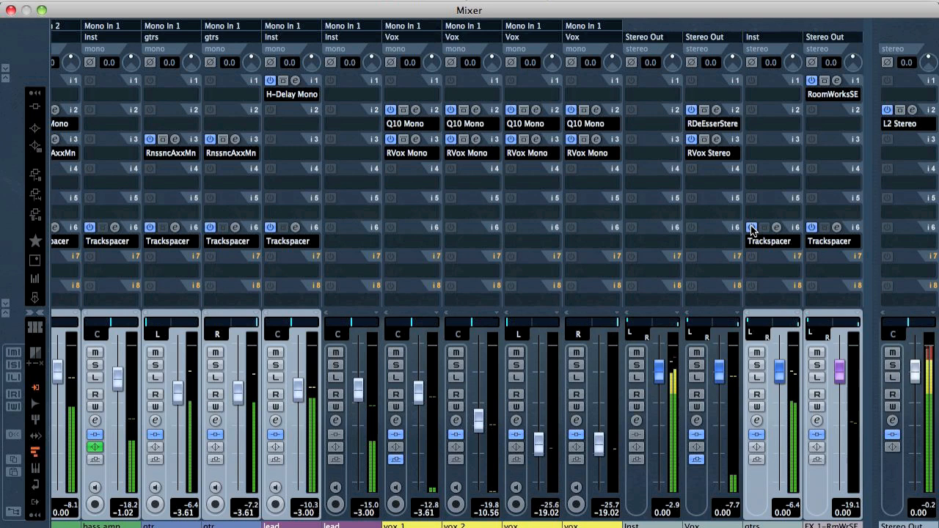
pyautogui.keyDown('alt'); pyautogui.click(751, 228); pyautogui.keyUp('alt')
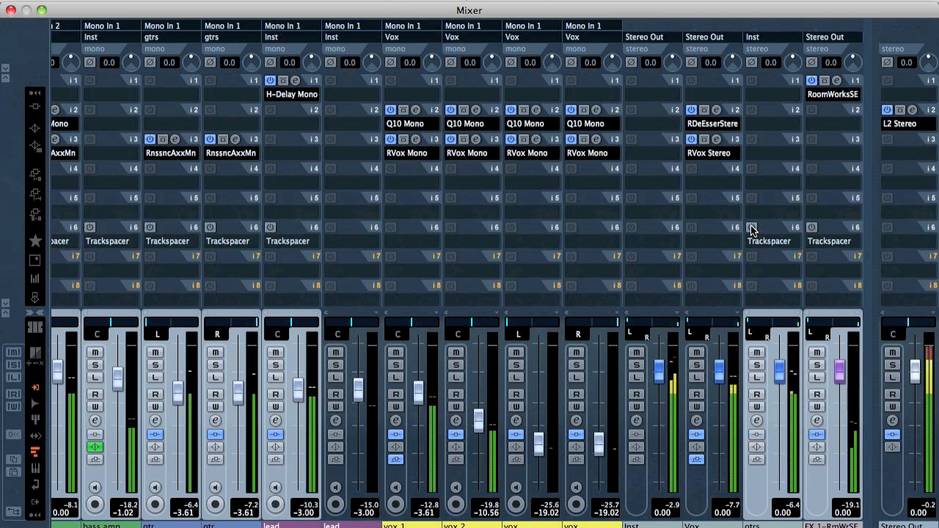
pyautogui.keyDown('alt'); pyautogui.click(752, 227); pyautogui.keyUp('alt')
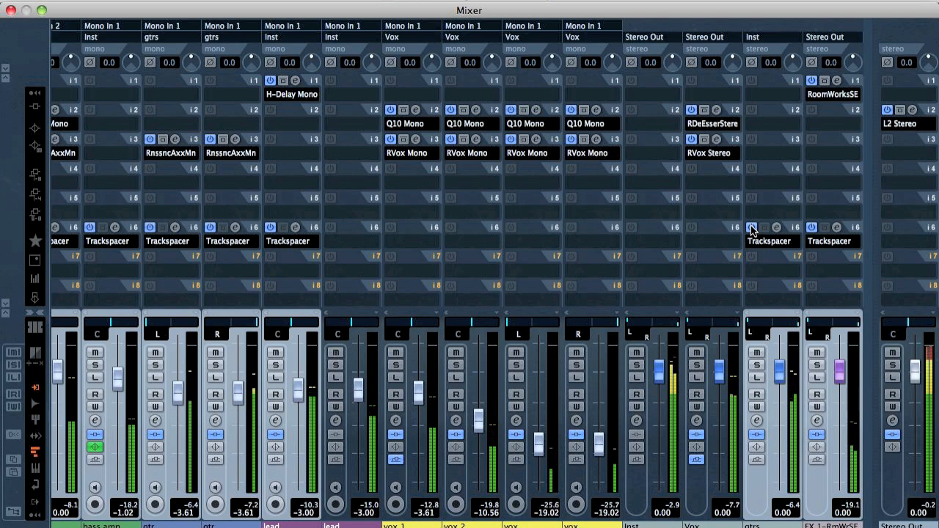
pyautogui.keyDown('alt'); pyautogui.click(751, 228); pyautogui.keyUp('alt')
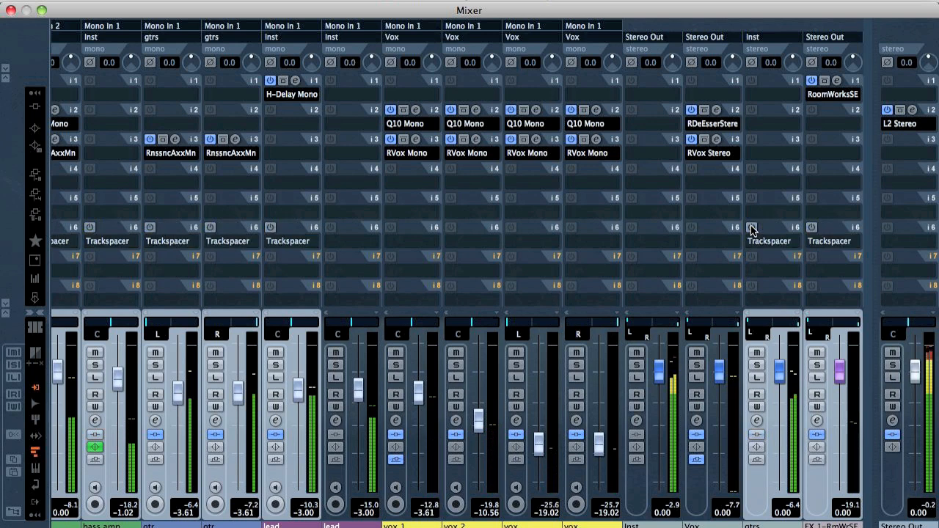
pyautogui.keyDown('alt'); pyautogui.click(752, 228); pyautogui.keyUp('alt')
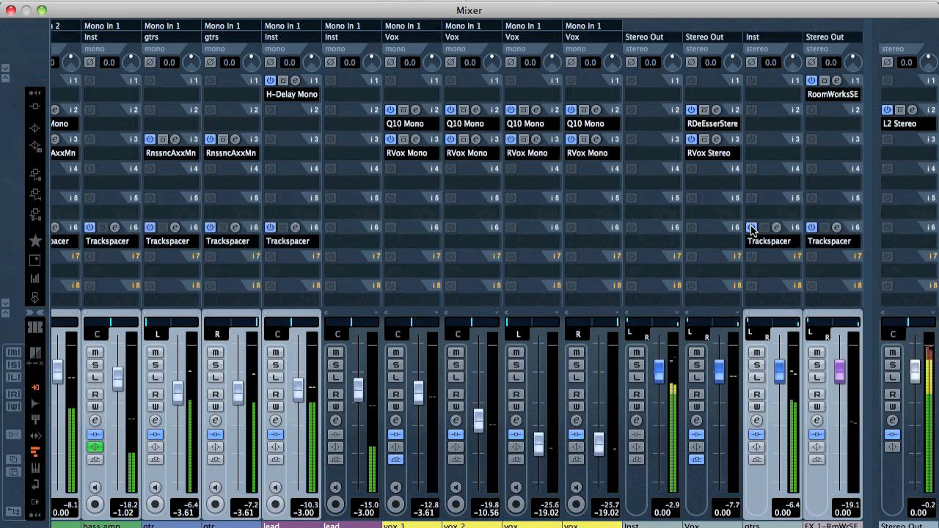